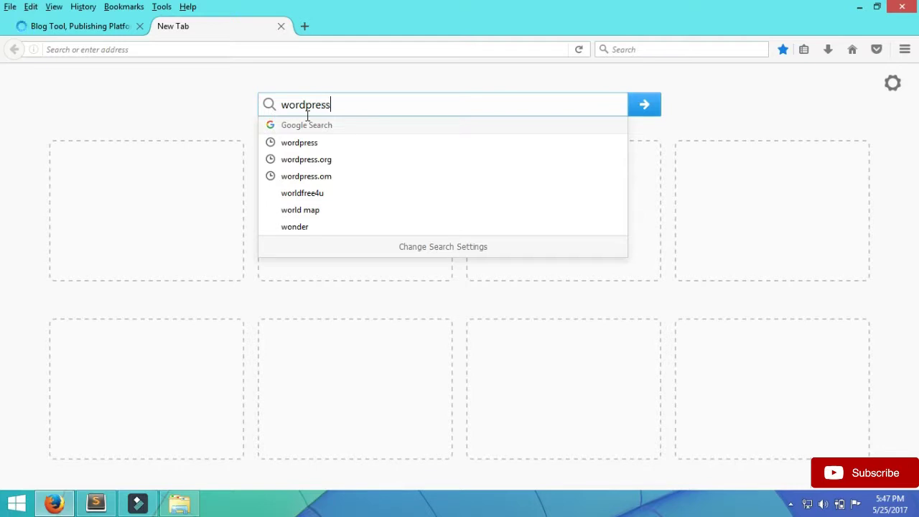
# - Search for wordpress.org and open the official WordPress.org result
pyautogui.write('.org')
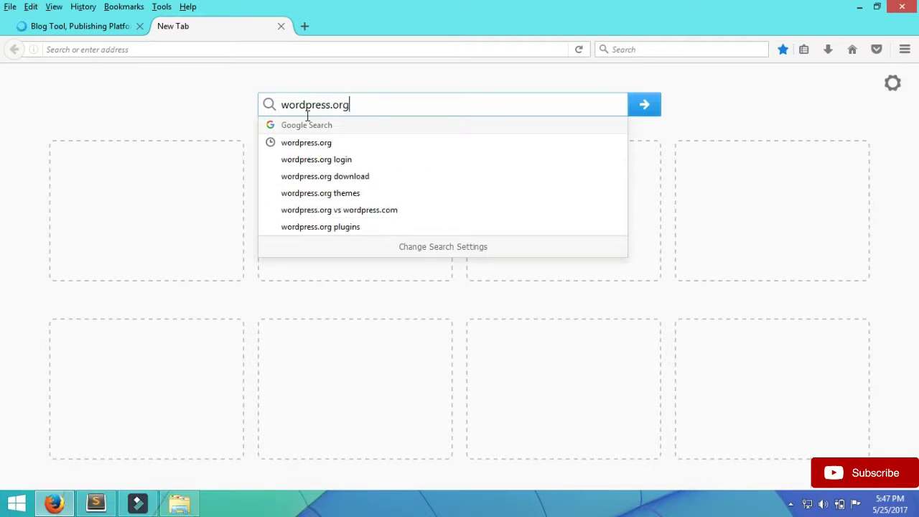
pyautogui.press('Return')
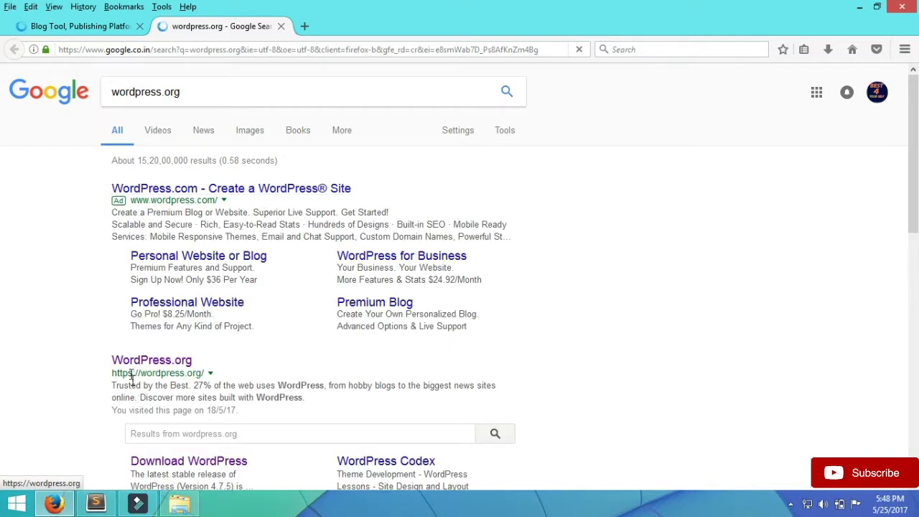
pyautogui.click(167, 364)
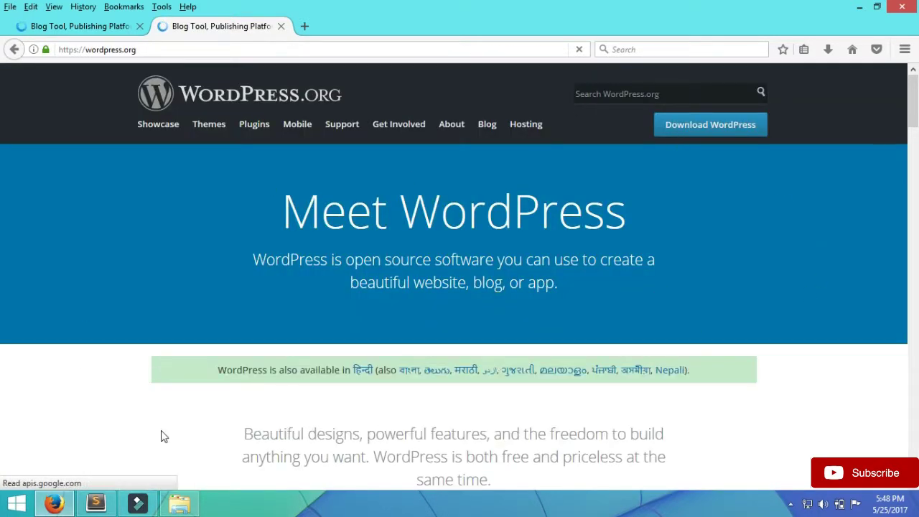
# - Close the duplicate tab and download the WordPress 4.7.5 zip from the download page
pyautogui.click(141, 26)
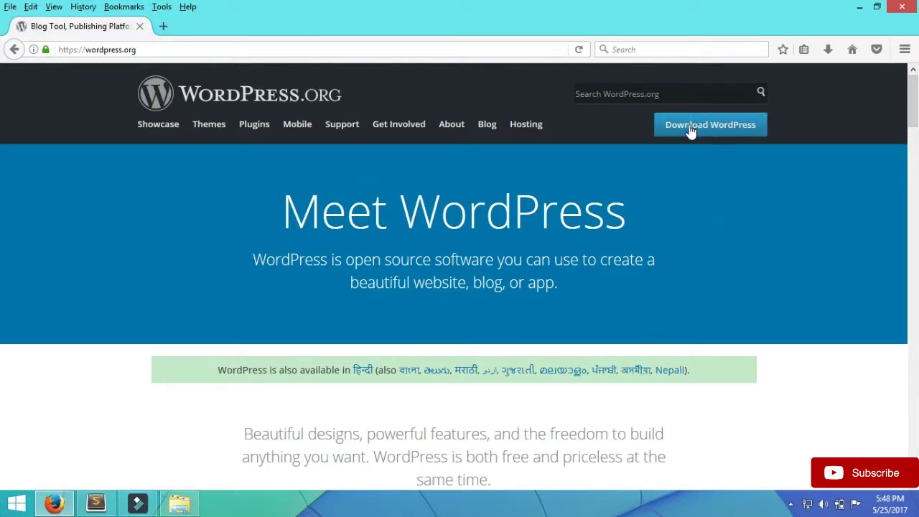
pyautogui.click(735, 134)
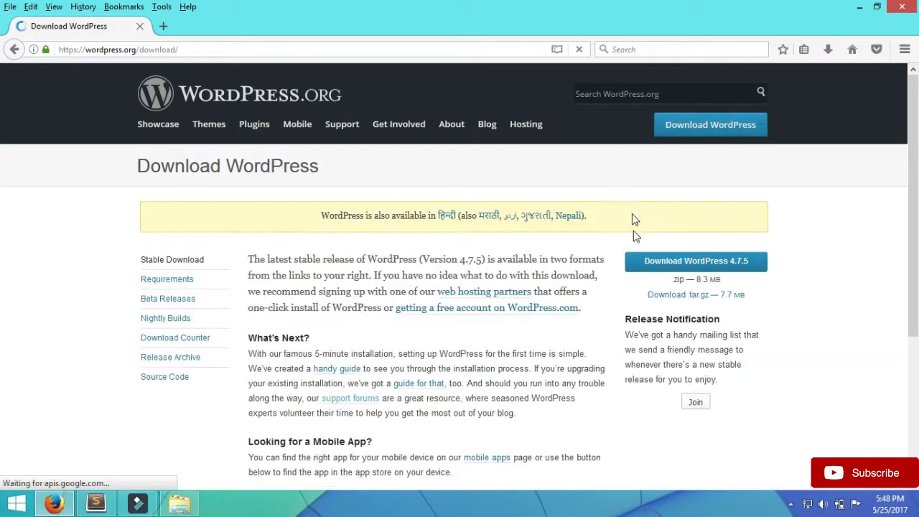
pyautogui.click(726, 265)
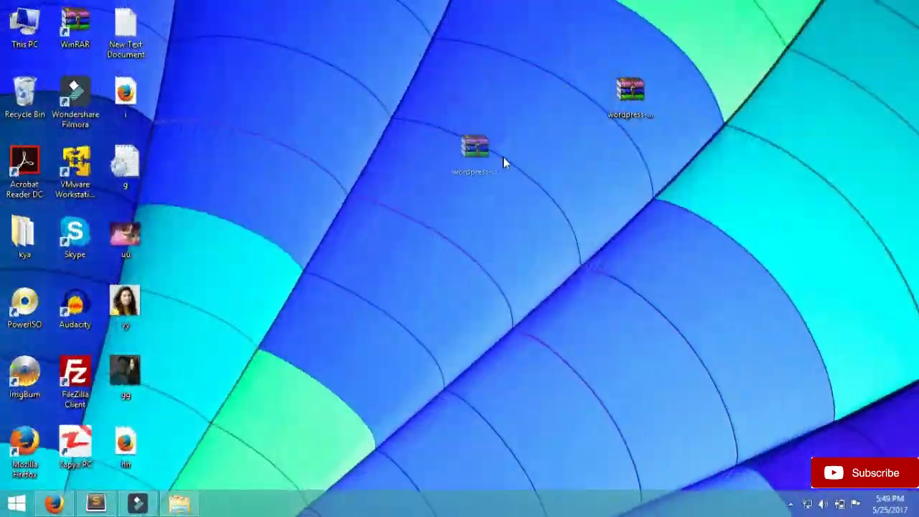
# - Extract wordpress-4.7.5.zip onto the desktop and drag the wordpress folder to the centre
pyautogui.click(502, 162)
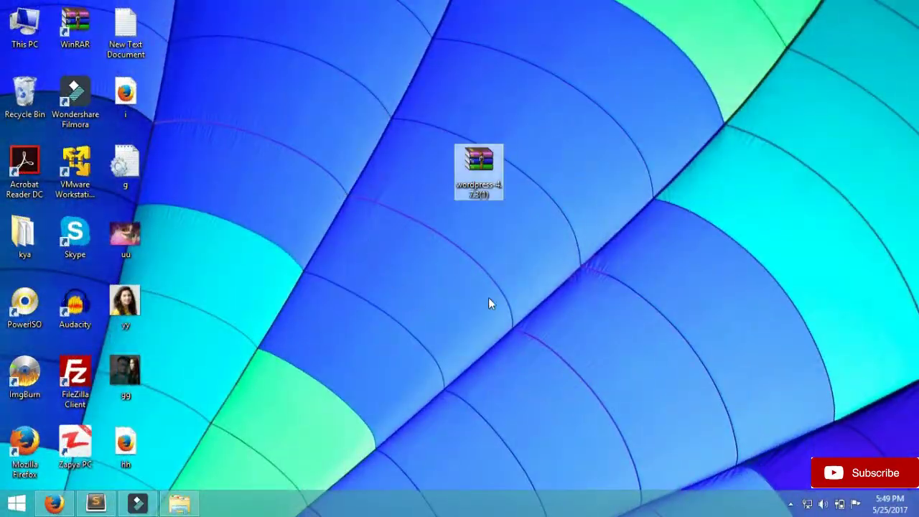
pyautogui.rightClick(471, 160)
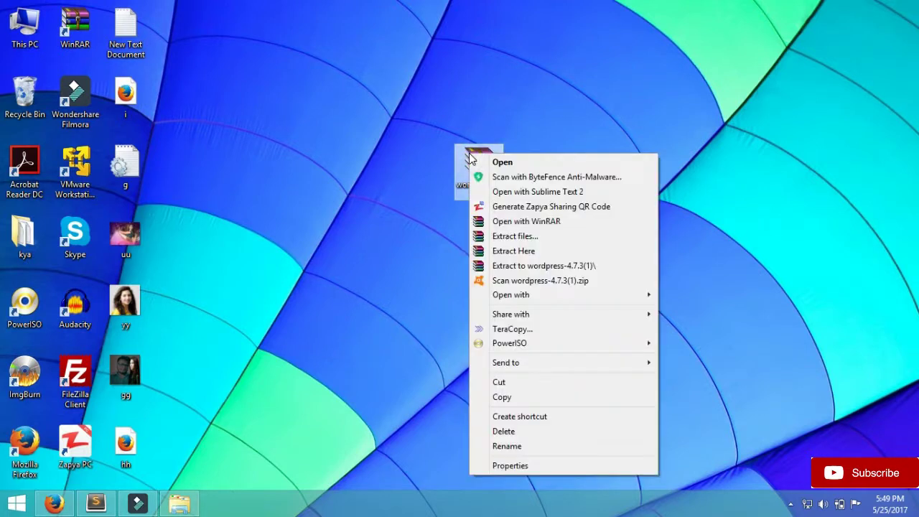
pyautogui.click(530, 251)
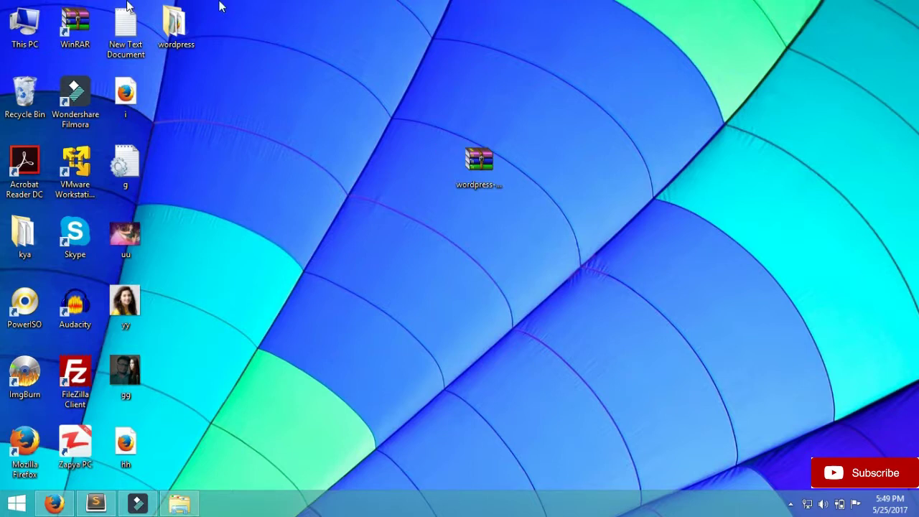
pyautogui.moveTo(163, 18); pyautogui.dragTo(391, 218)
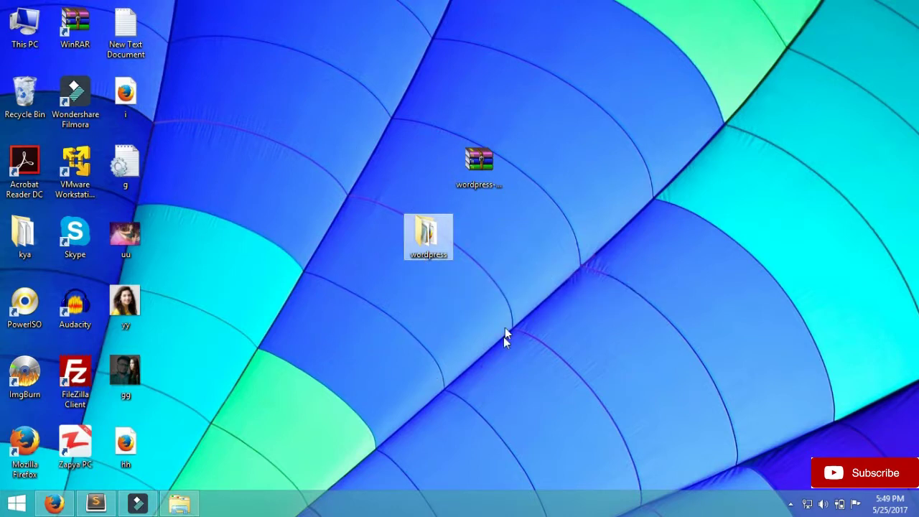
# - Launch XAMPP Control Panel from the Start screen search
pyautogui.click(16, 503)
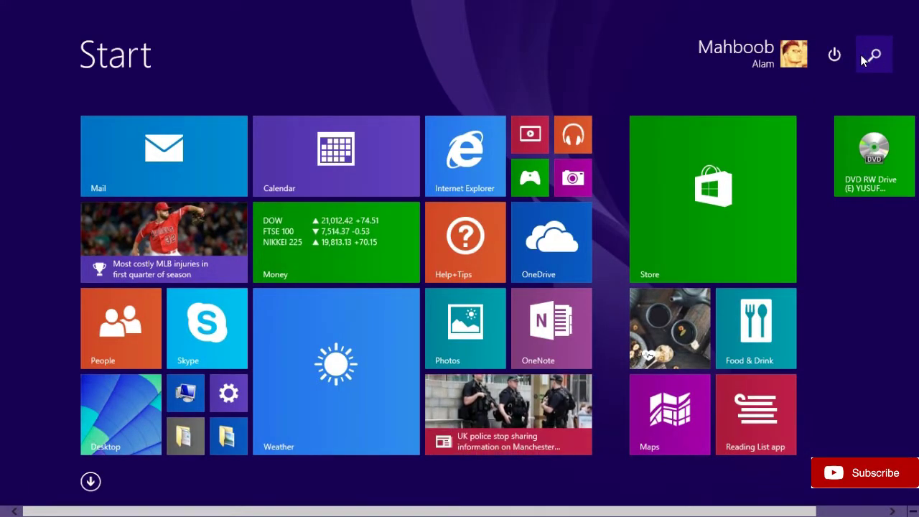
pyautogui.click(867, 59)
pyautogui.write('x')
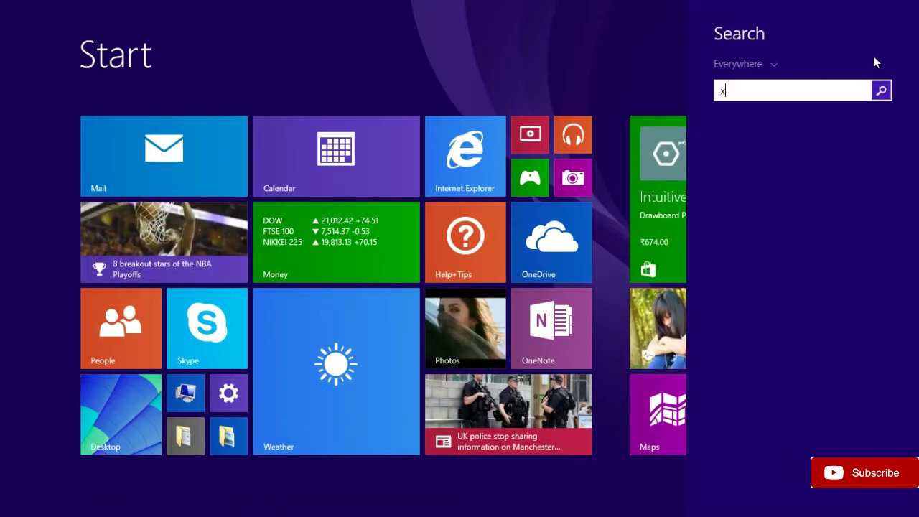
pyautogui.write('ampp Control Panel')
pyautogui.press('Return')
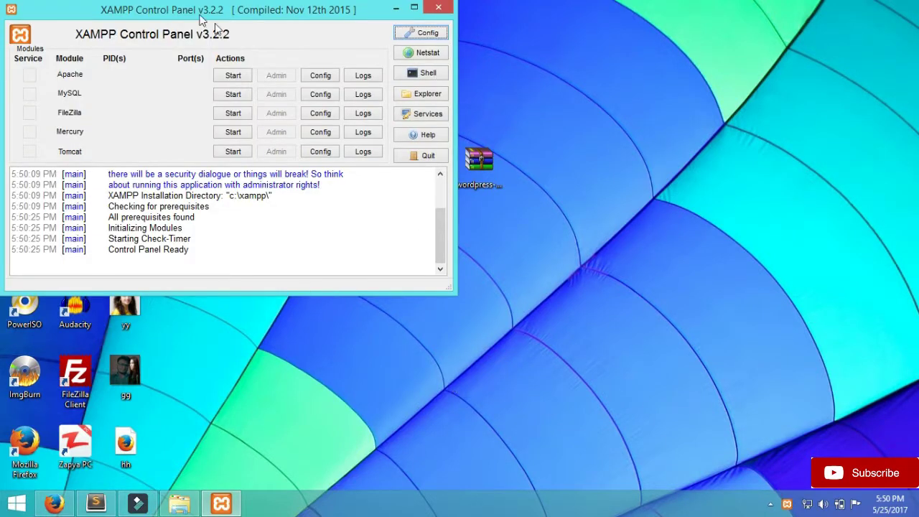
# - Start the Apache and MySQL servers and minimise the control panel
pyautogui.click(234, 76)
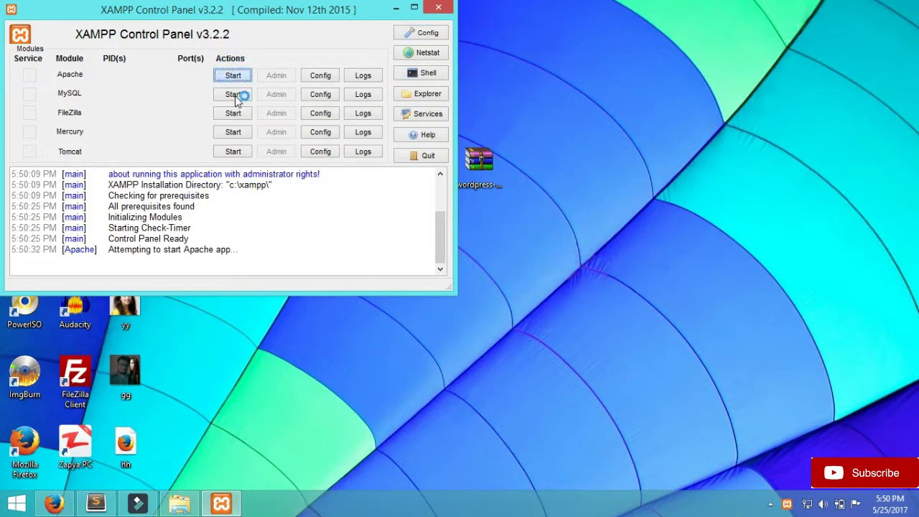
pyautogui.click(235, 95)
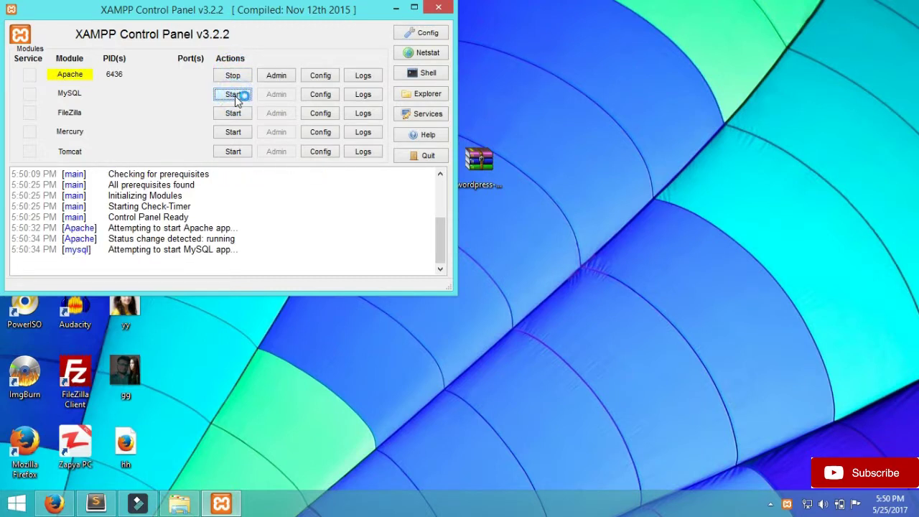
pyautogui.click(394, 9)
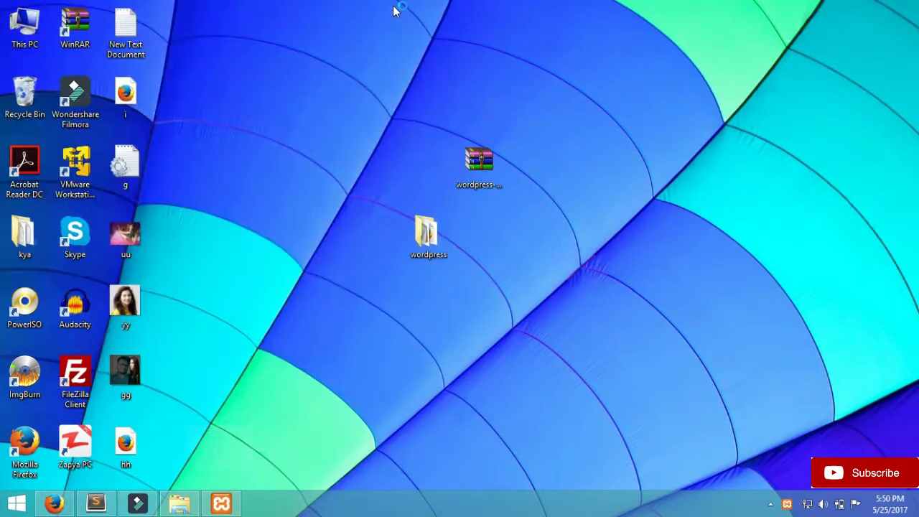
# - Cut the wordpress folder and browse to C:\xampp\htdocs
pyautogui.rightClick(413, 231)
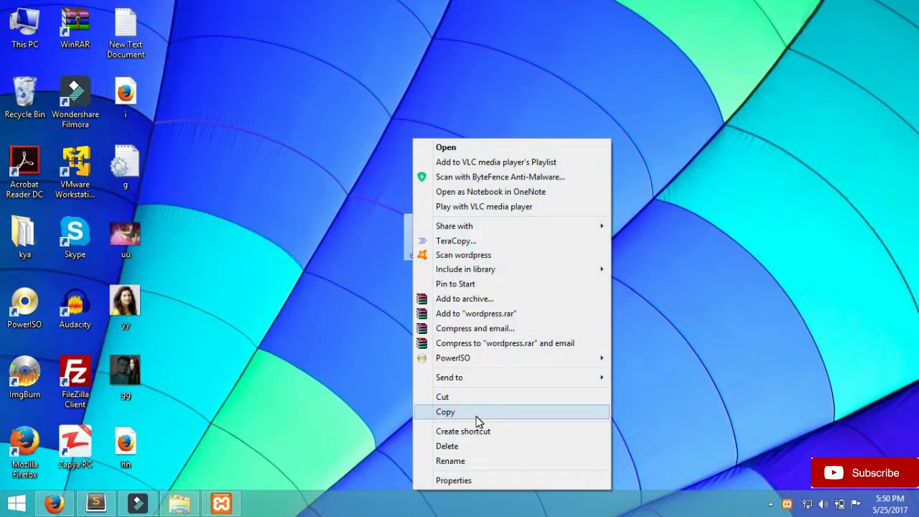
pyautogui.click(465, 397)
pyautogui.click(25, 27)
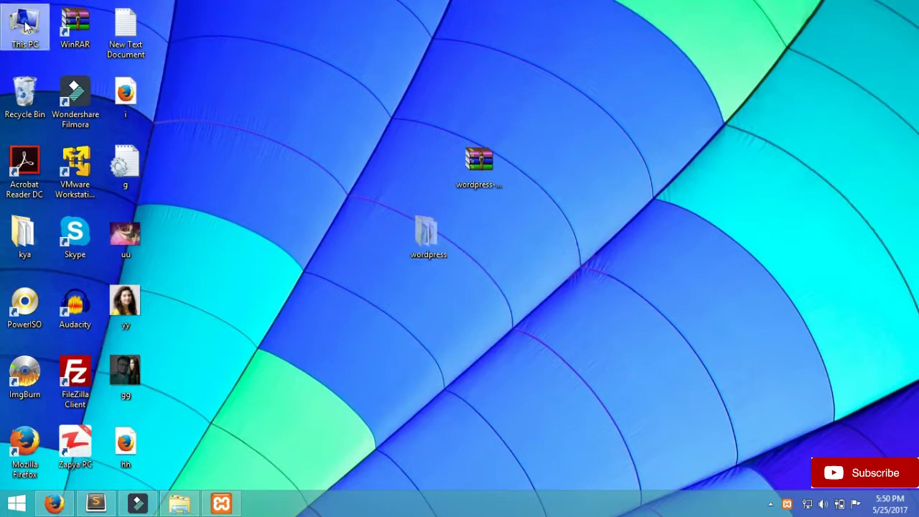
pyautogui.doubleClick(25, 27)
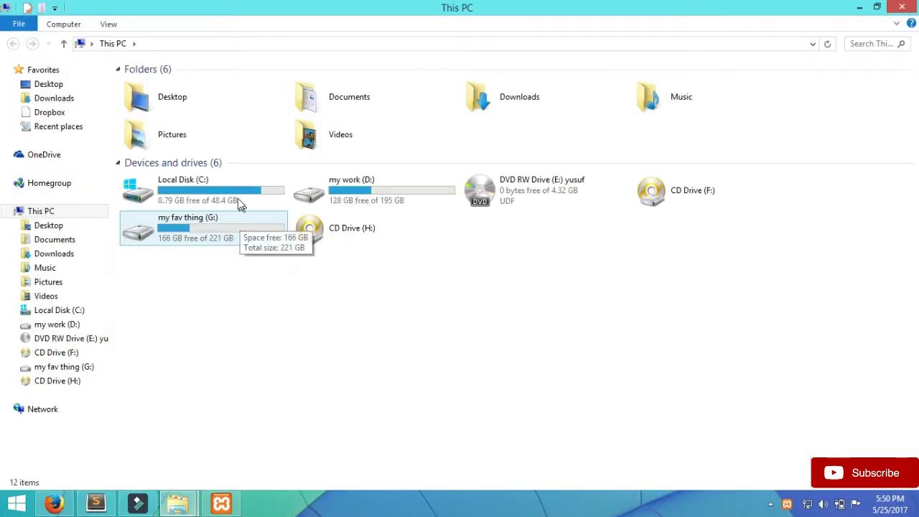
pyautogui.click(238, 198)
pyautogui.doubleClick(238, 199)
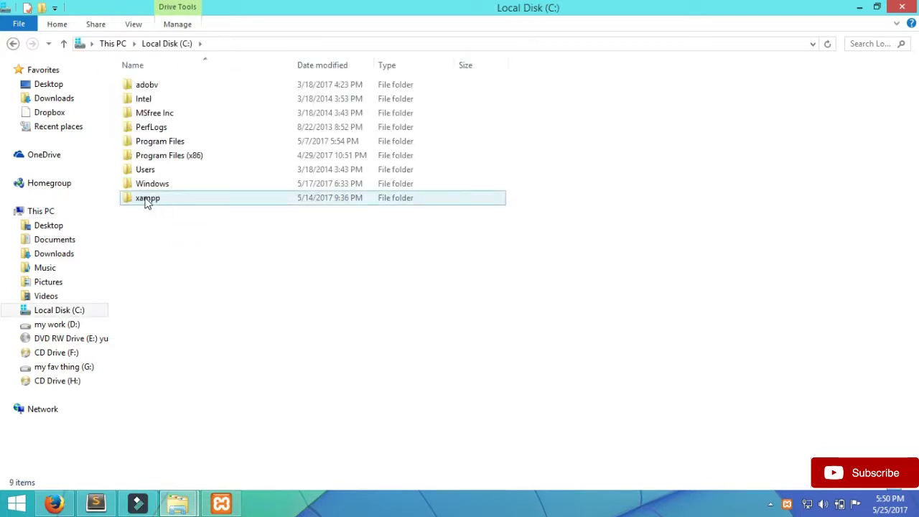
pyautogui.doubleClick(167, 202)
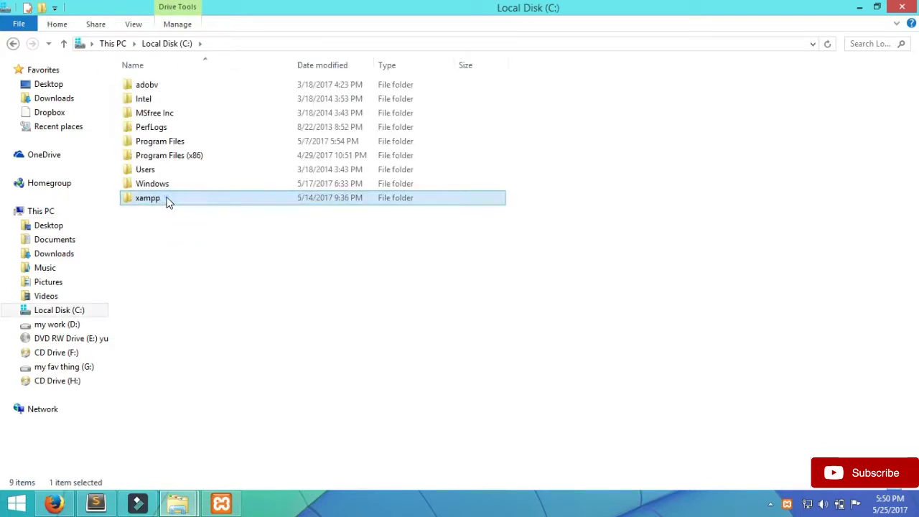
pyautogui.click(176, 159)
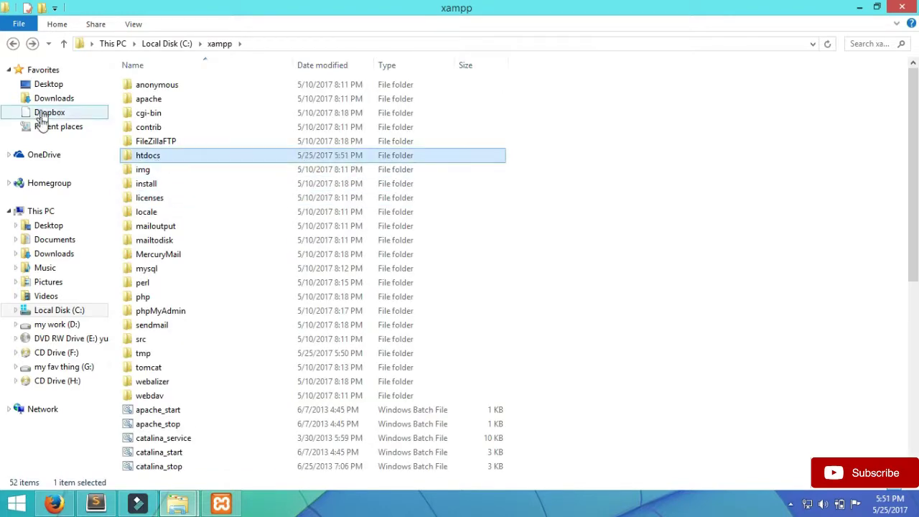
pyautogui.doubleClick(204, 155)
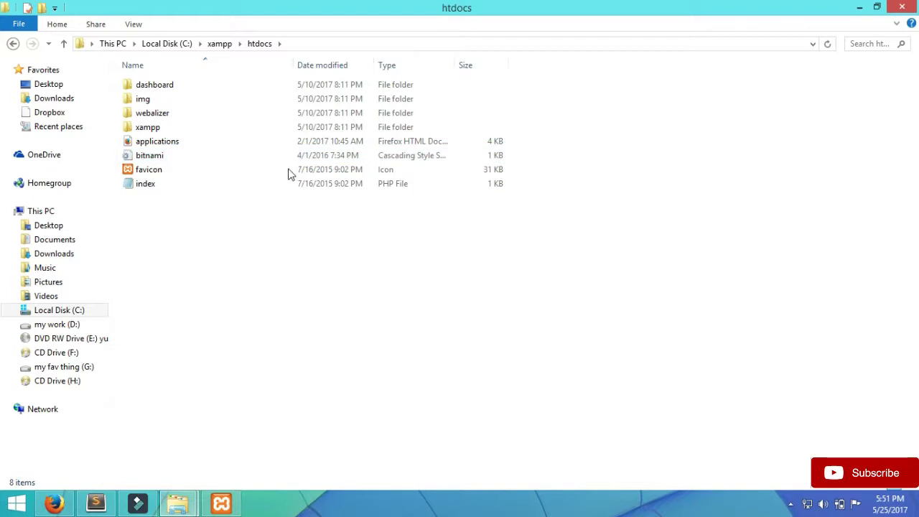
# - Create a new folder named ab inside htdocs
pyautogui.rightClick(228, 274)
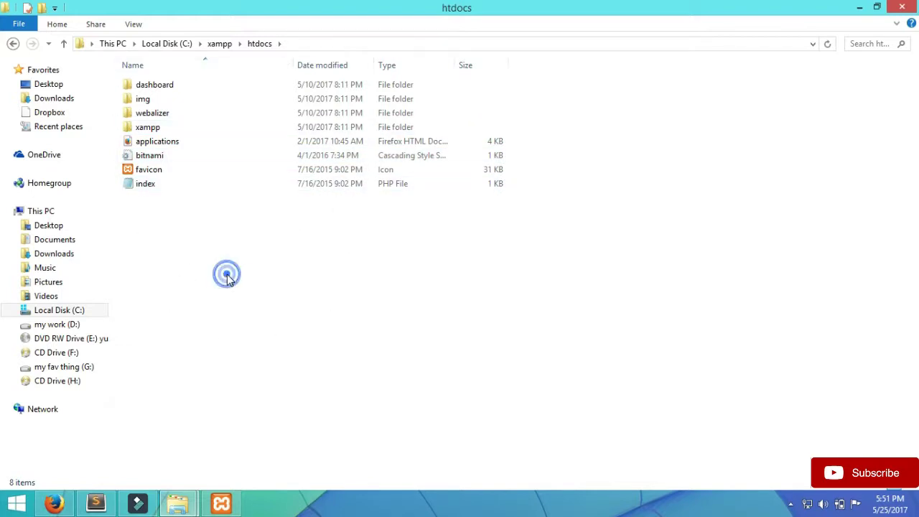
pyautogui.click(263, 435)
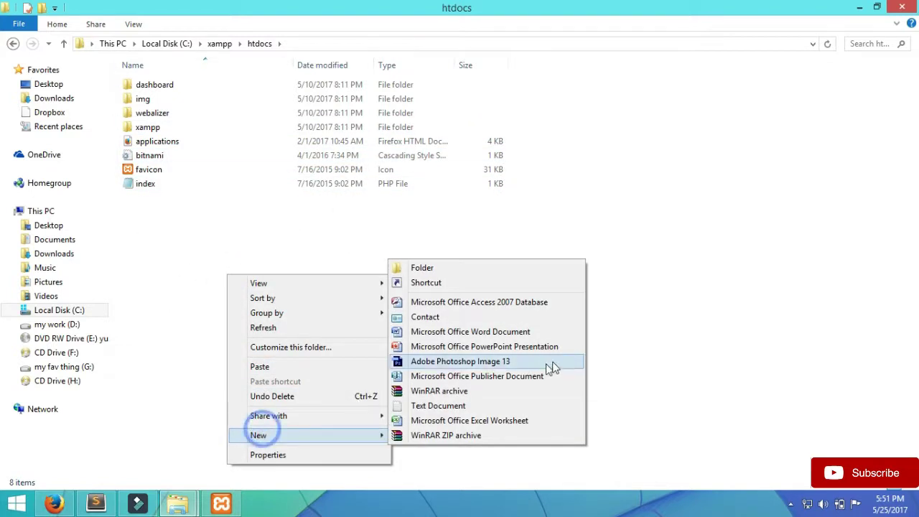
pyautogui.click(433, 269)
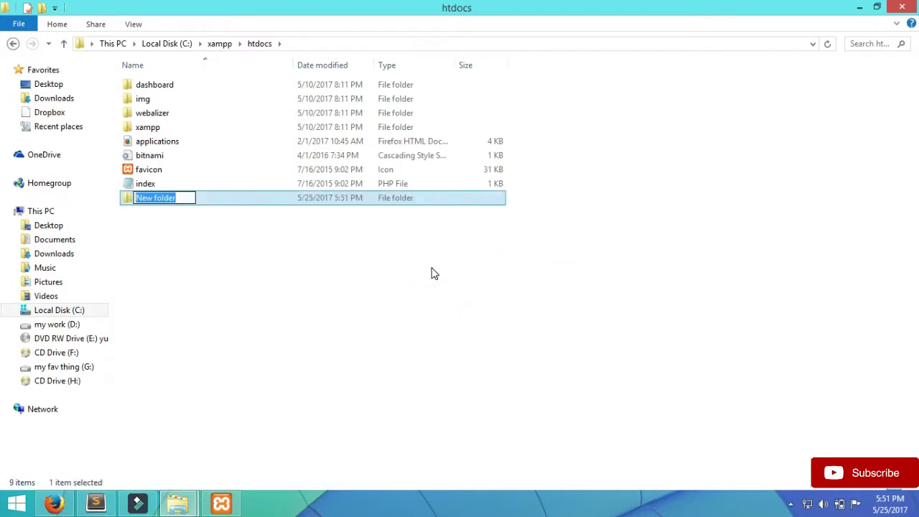
pyautogui.press('BackSpace')
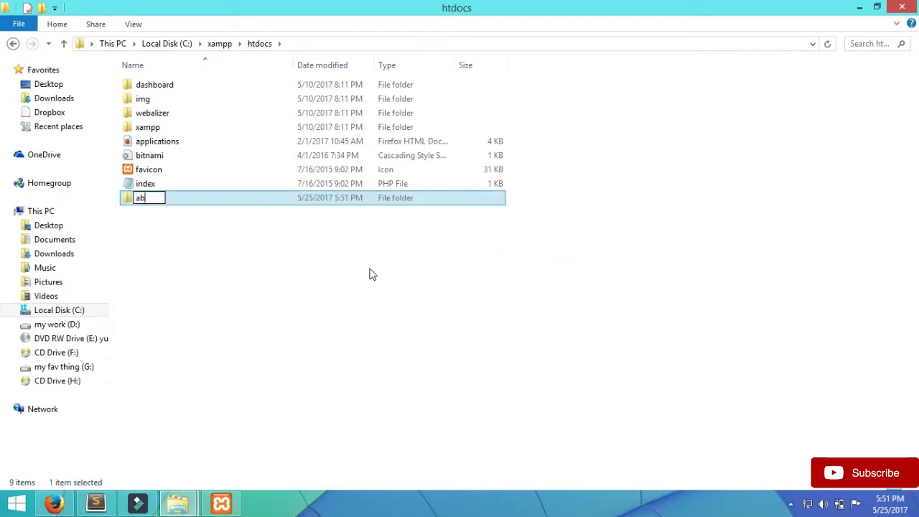
pyautogui.write('ab')
pyautogui.click(298, 289)
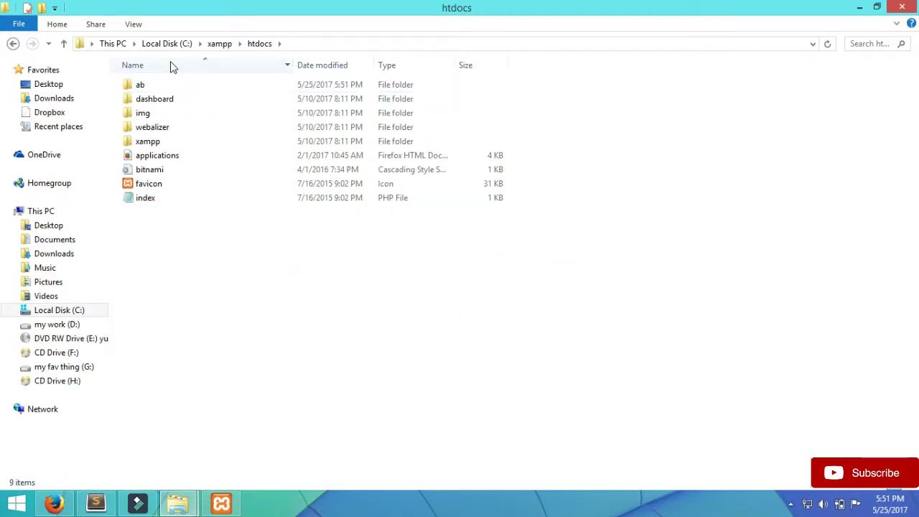
# - Move the wordpress folder into ab, then minimize File Explorer
pyautogui.doubleClick(164, 86)
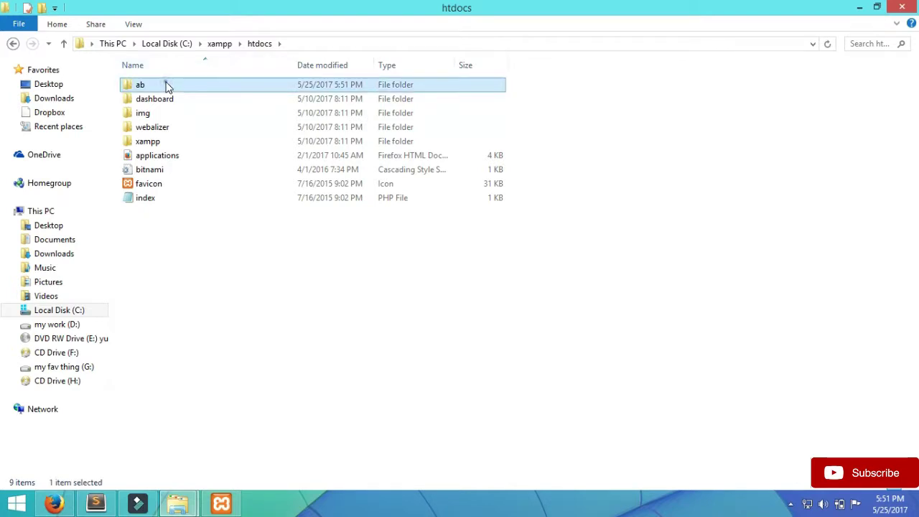
pyautogui.rightClick(194, 186)
pyautogui.click(251, 276)
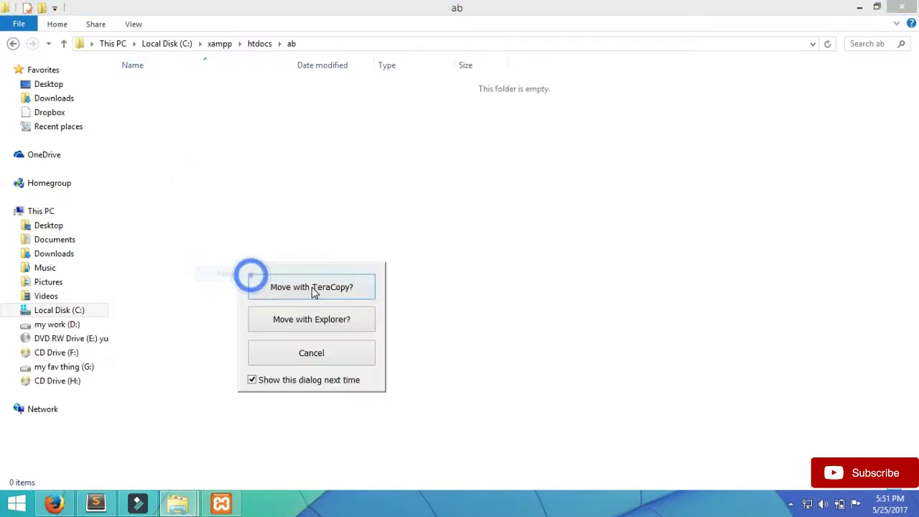
pyautogui.click(308, 322)
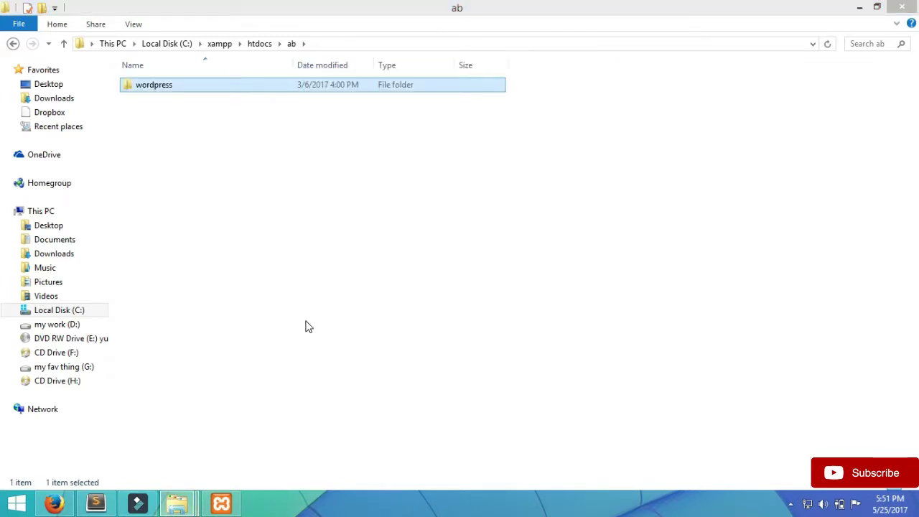
pyautogui.click(331, 201)
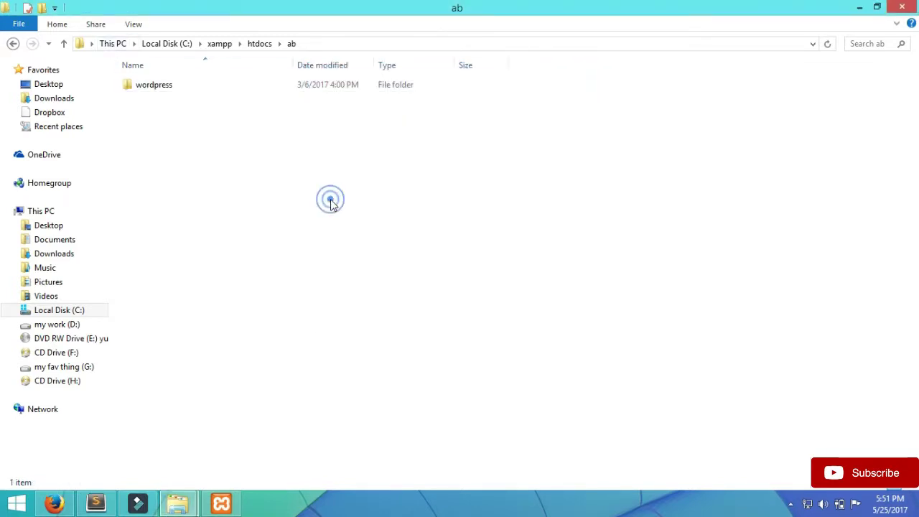
pyautogui.click(860, 9)
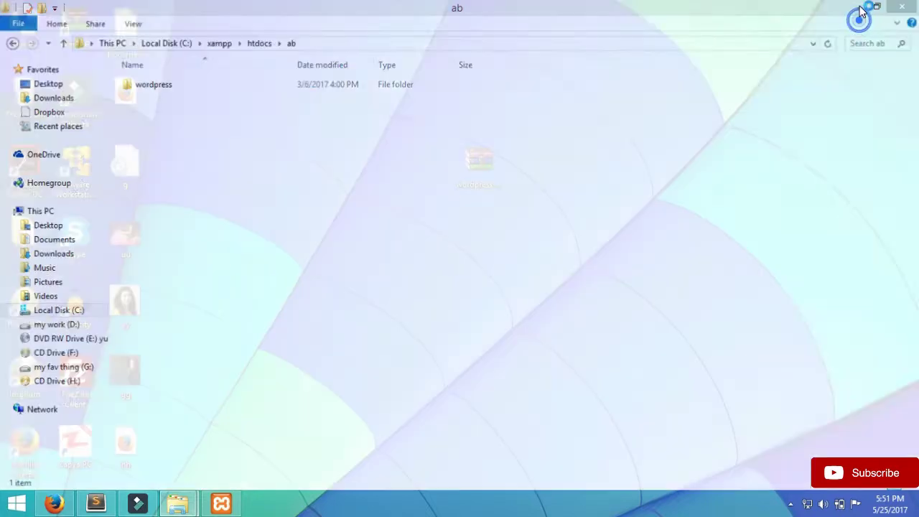
# - Load localhost in Firefox and go to phpMyAdmin from the XAMPP dashboard
pyautogui.click(37, 506)
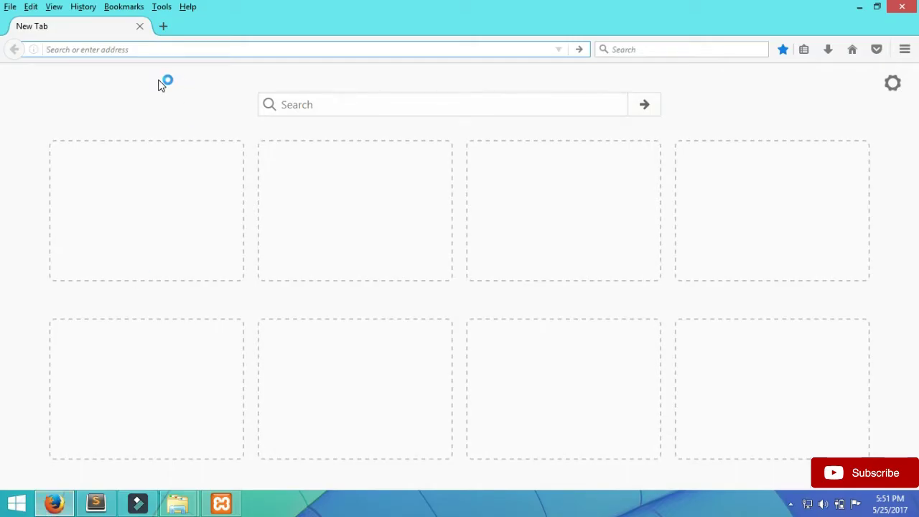
pyautogui.write('localhost/')
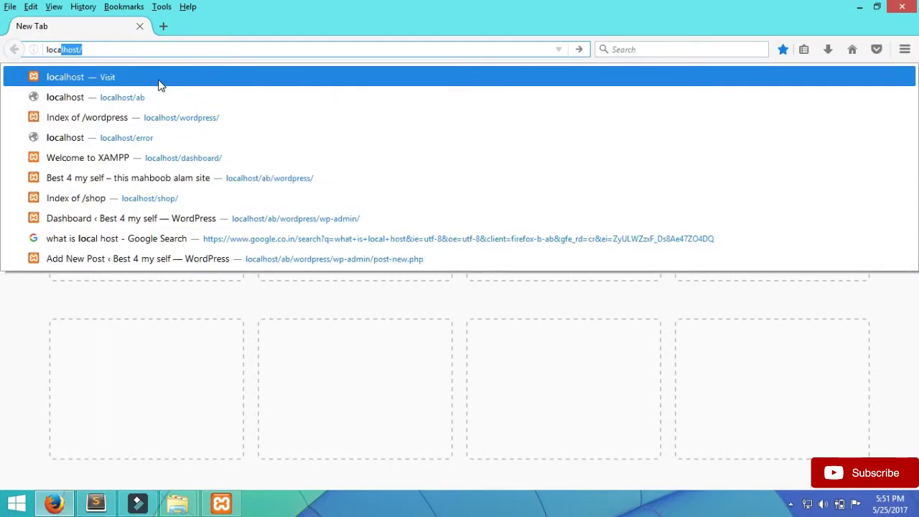
pyautogui.press('Return')
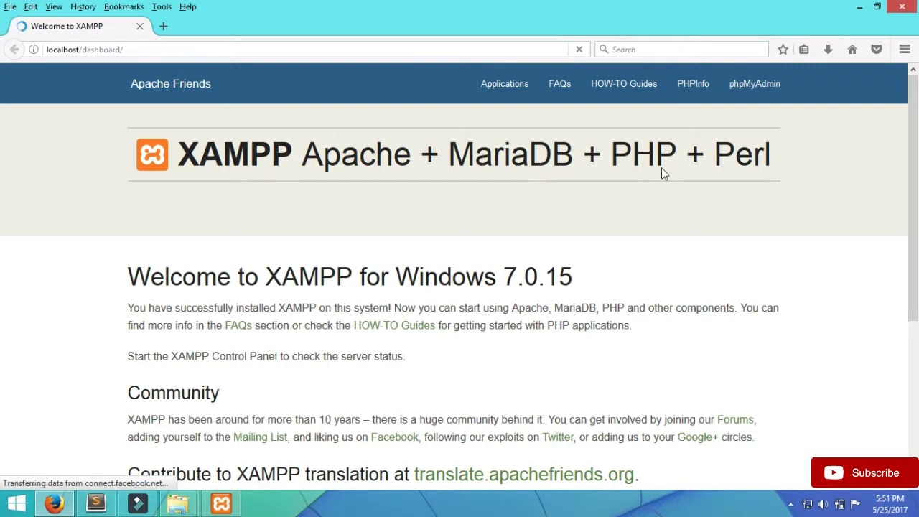
pyautogui.click(751, 89)
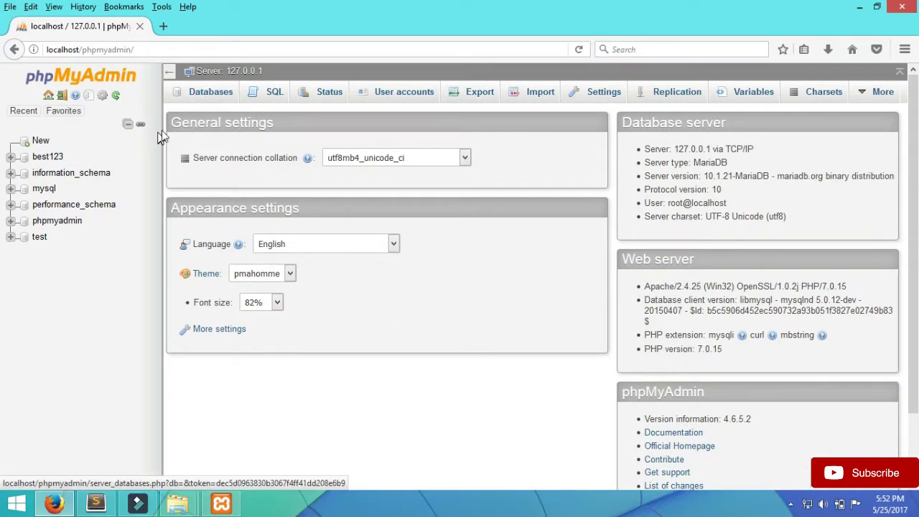
# - Create a database named 123shadab from the Databases tab
pyautogui.click(225, 89)
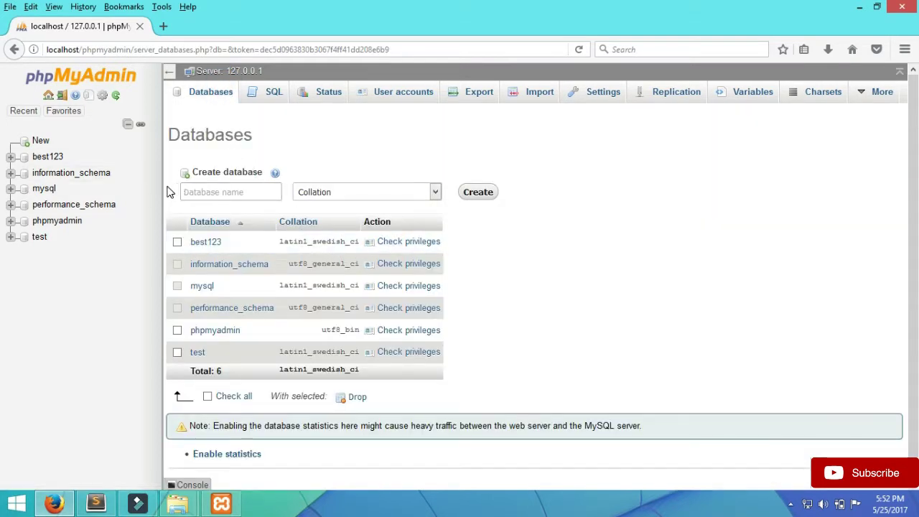
pyautogui.click(252, 187)
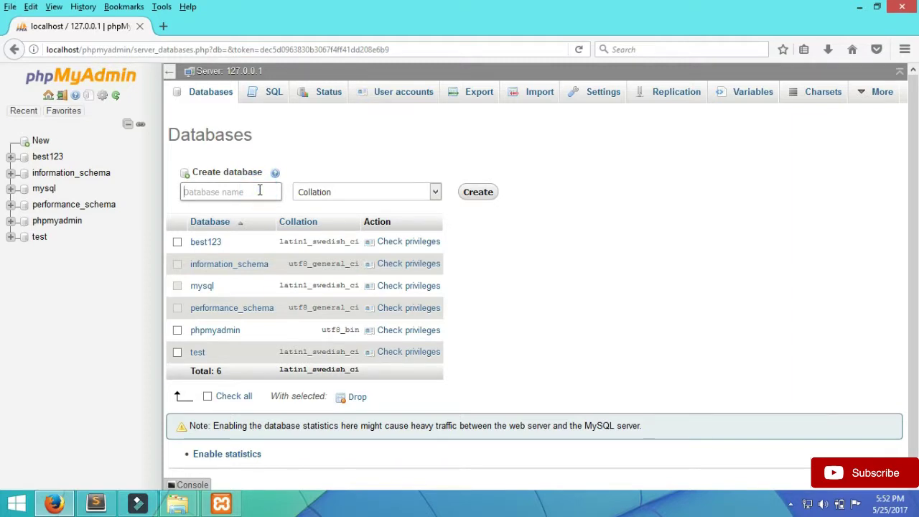
pyautogui.write('1')
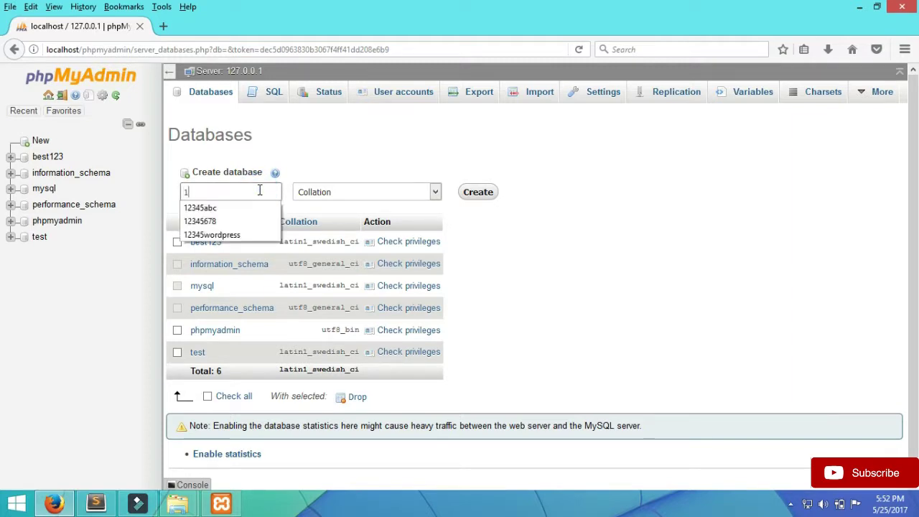
pyautogui.write('23')
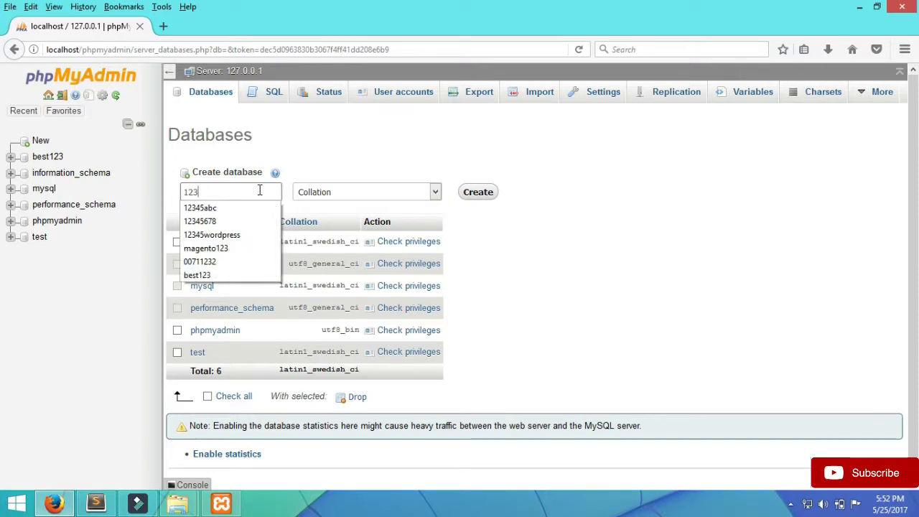
pyautogui.write('shadab')
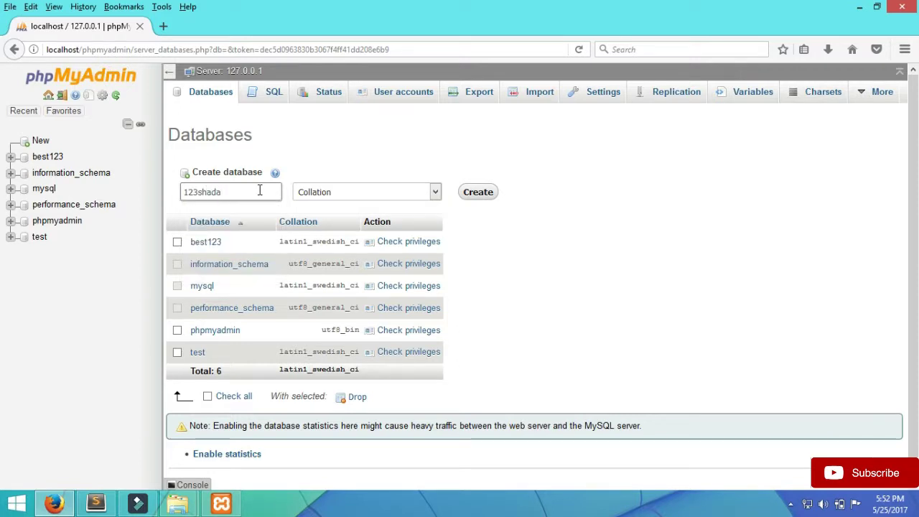
pyautogui.click(476, 192)
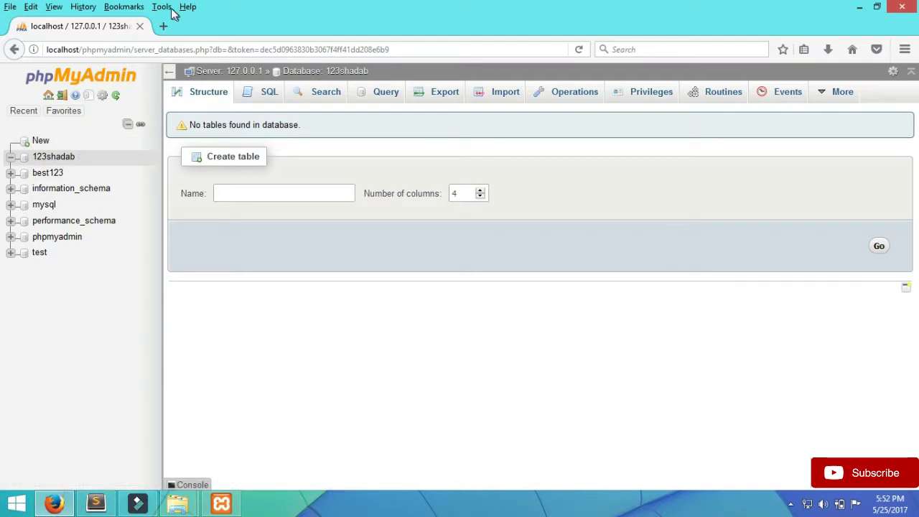
pyautogui.click(163, 26)
# - Close the phpMyAdmin tab, load localhost/ab, and open the wordpress/ folder
pyautogui.click(140, 27)
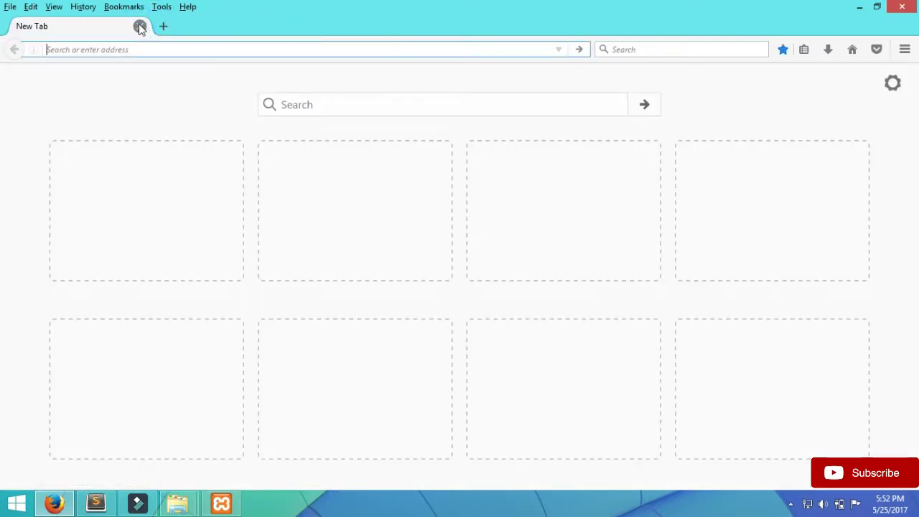
pyautogui.write('local')
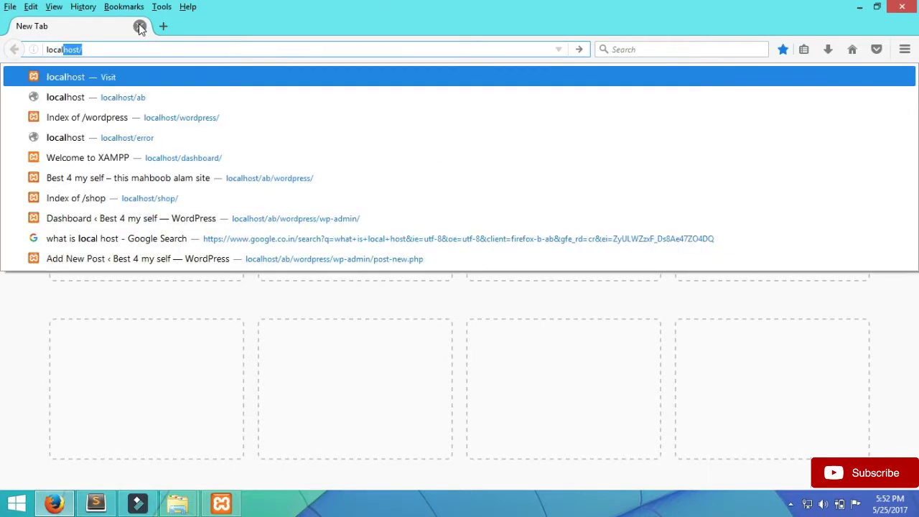
pyautogui.write('host/')
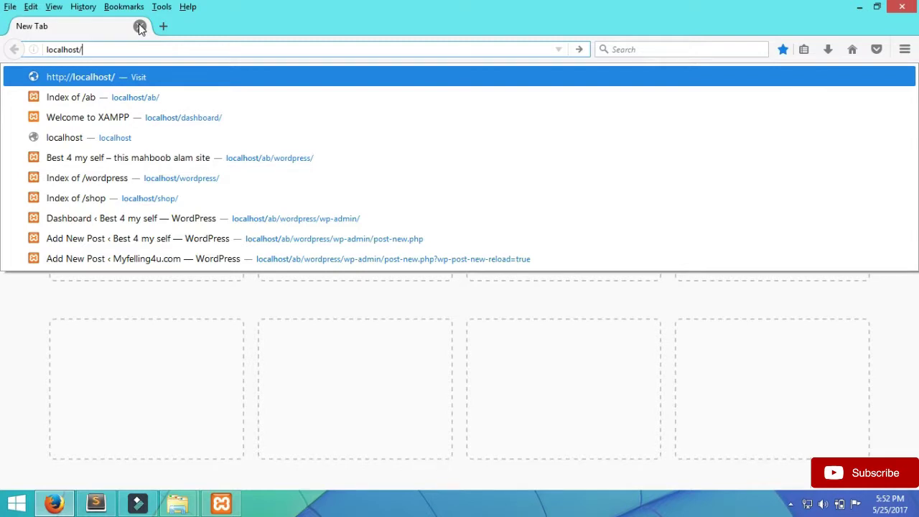
pyautogui.write('ab')
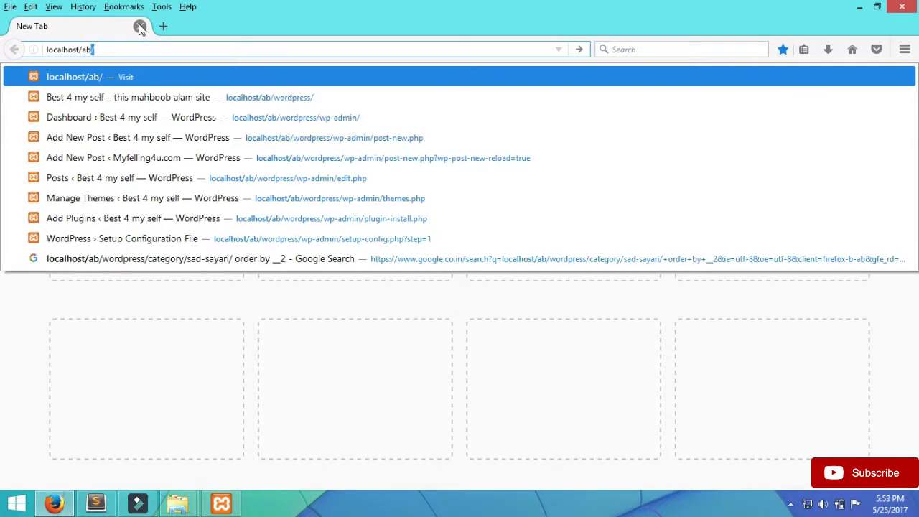
pyautogui.press('Return')
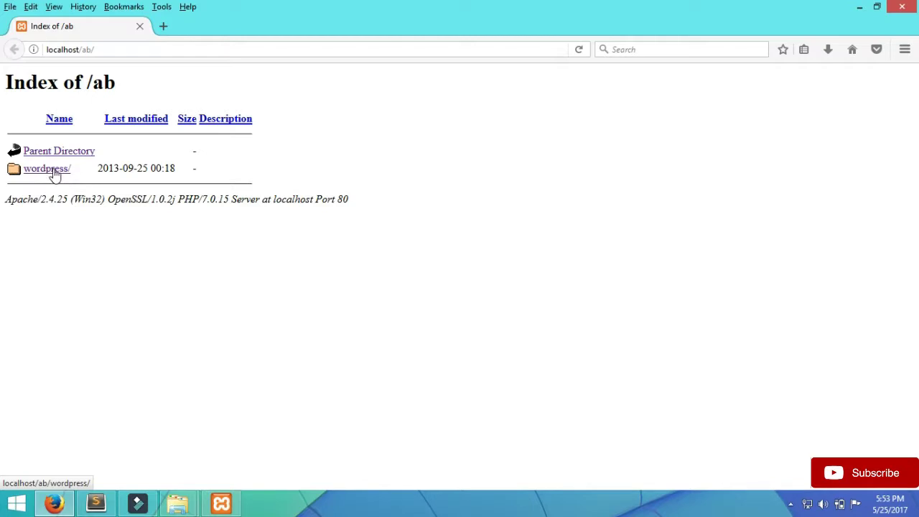
pyautogui.click(55, 174)
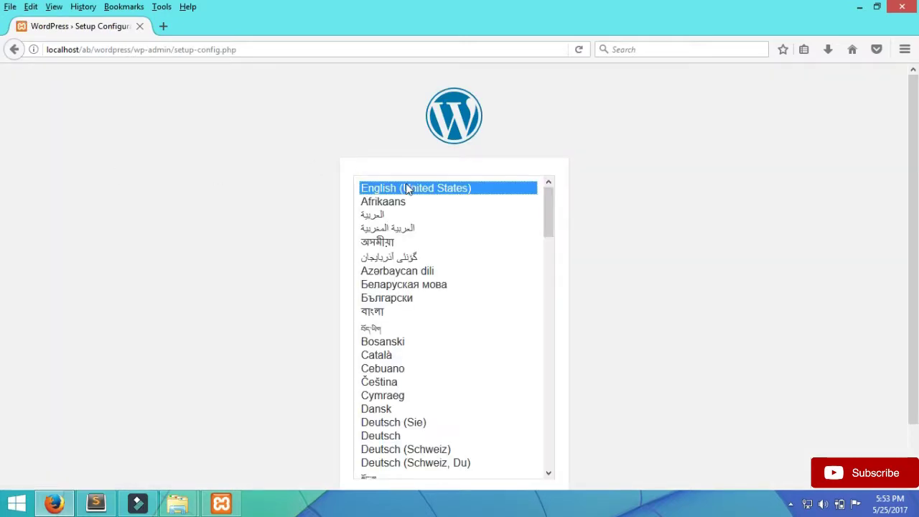
# - Keep English (United States) as the language and continue
pyautogui.scroll(-2, 912, 72)
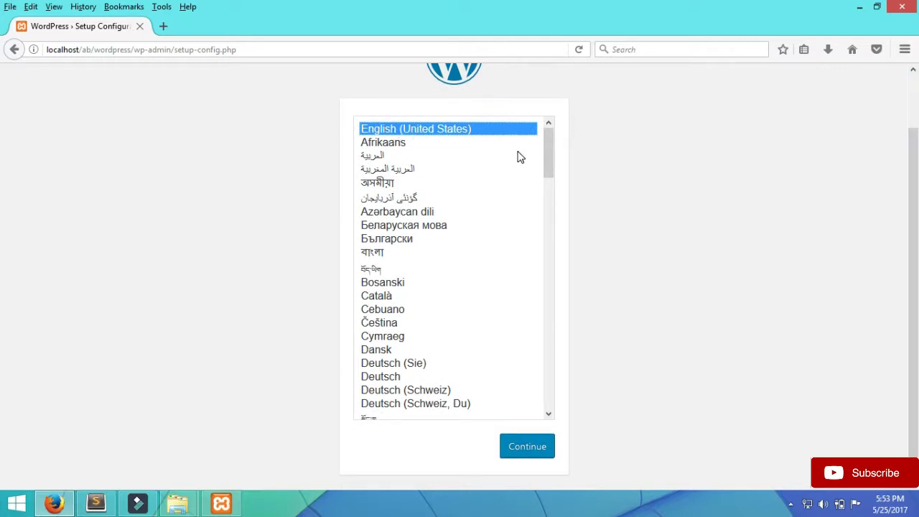
pyautogui.click(527, 449)
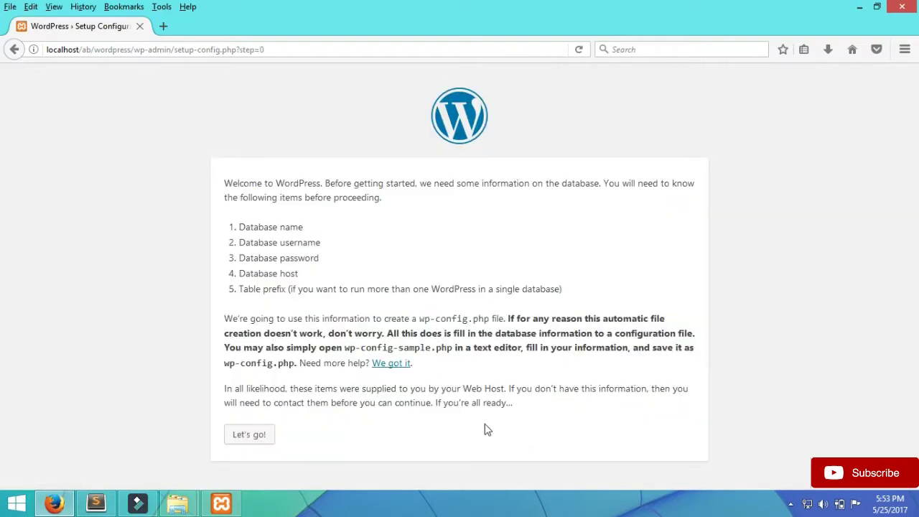
# - Enter database name 123shadab, username root and the database password, then submit
pyautogui.click(251, 436)
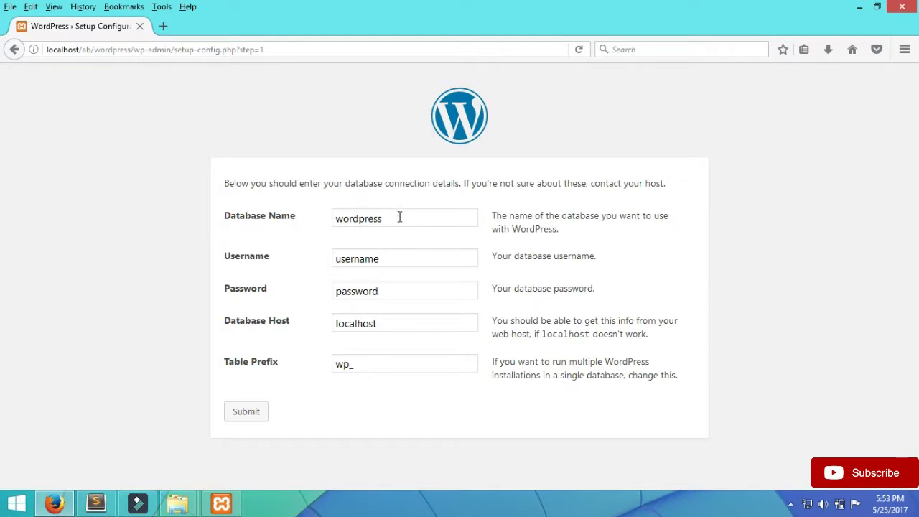
pyautogui.moveTo(401, 215); pyautogui.dragTo(230, 224)
pyautogui.write('12')
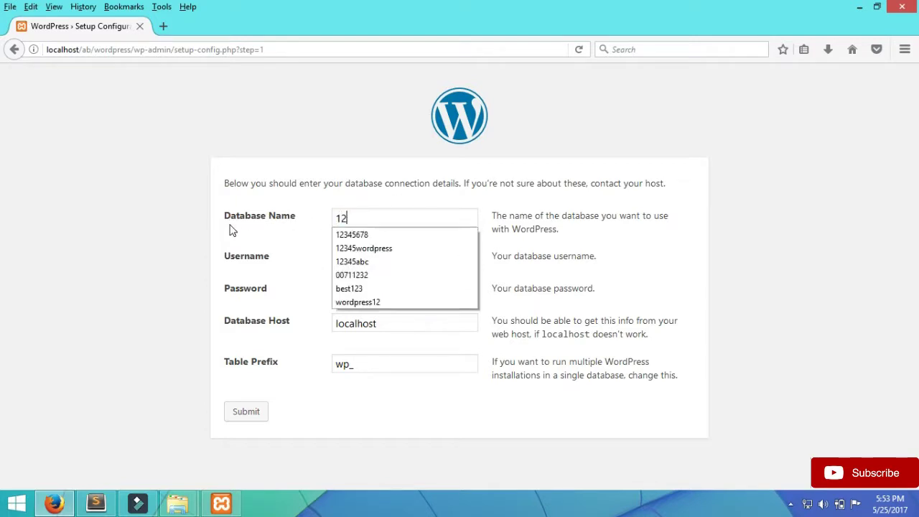
pyautogui.write('3shada')
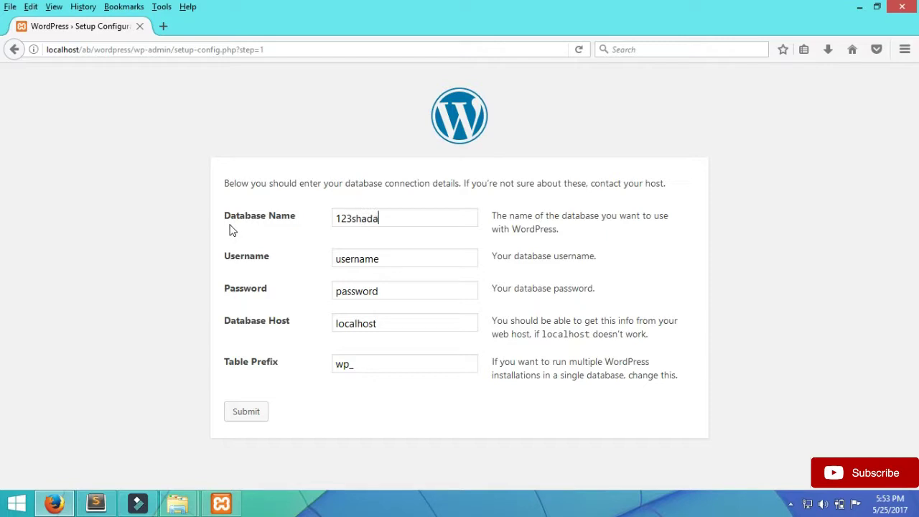
pyautogui.write('b')
pyautogui.doubleClick(391, 260)
pyautogui.write('root')
pyautogui.doubleClick(460, 293)
pyautogui.write('654321')
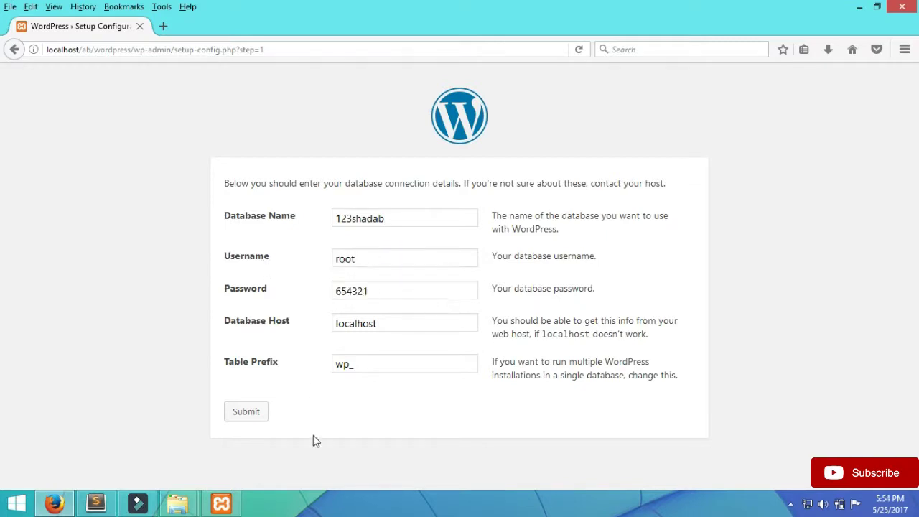
pyautogui.click(256, 416)
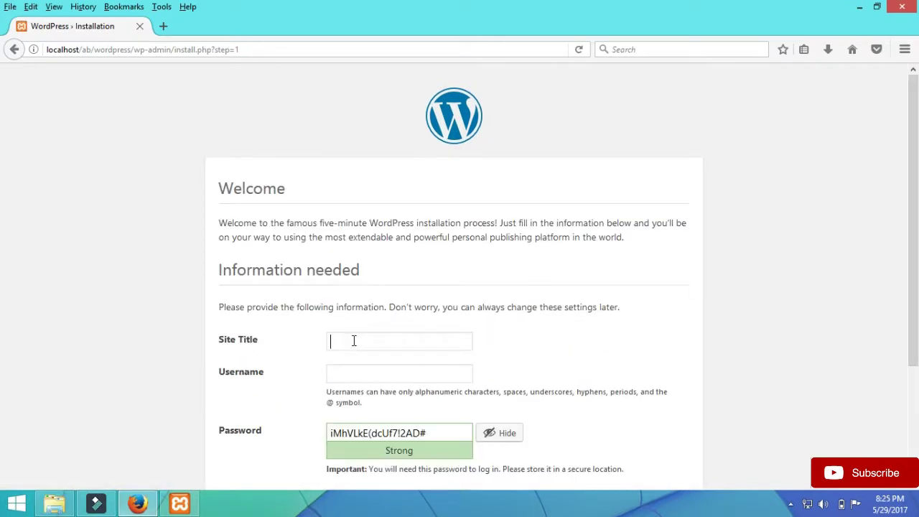
# - Enter site title 'Best 4 your self', an admin username, and a custom password
pyautogui.write('Bes')
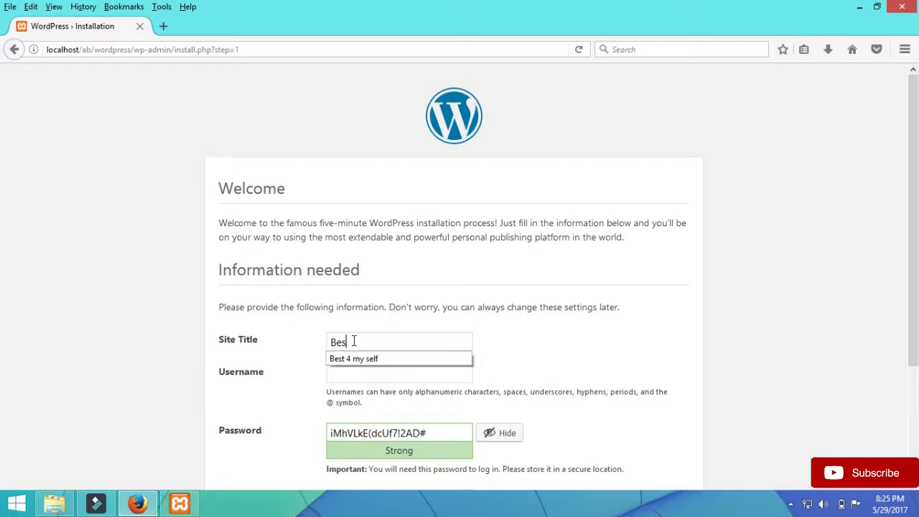
pyautogui.write('t 4 yo')
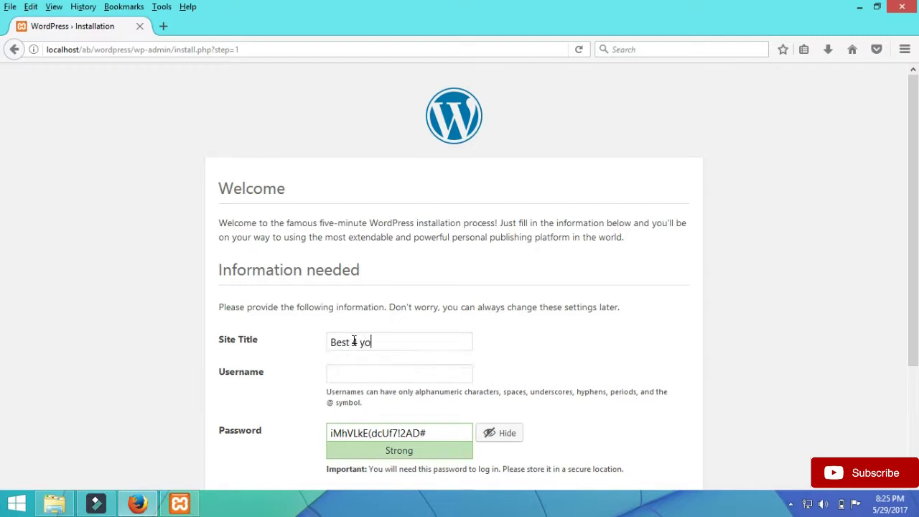
pyautogui.write('ur self')
pyautogui.click(368, 372)
pyautogui.write('mah')
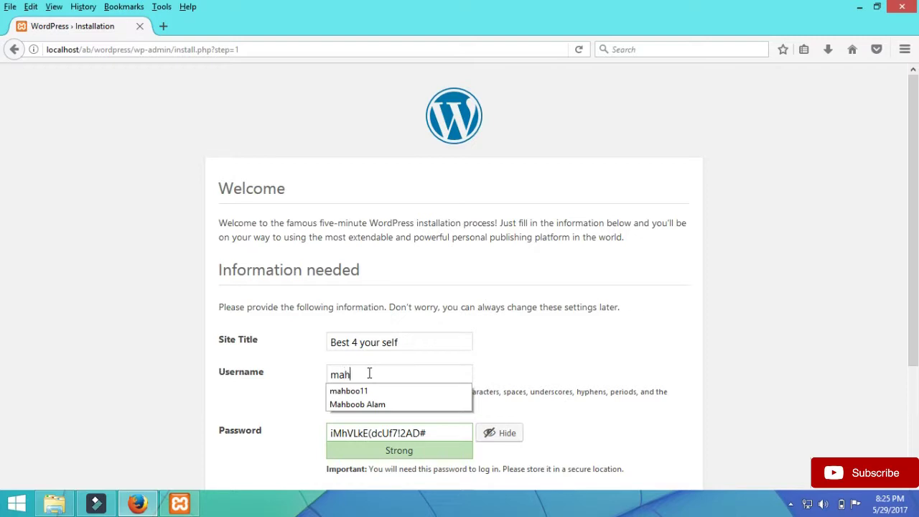
pyautogui.write('boob')
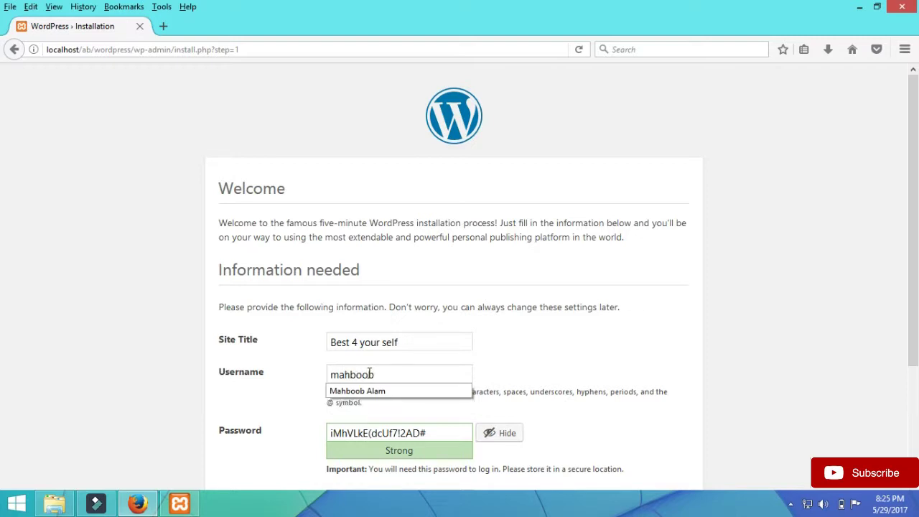
pyautogui.write('007')
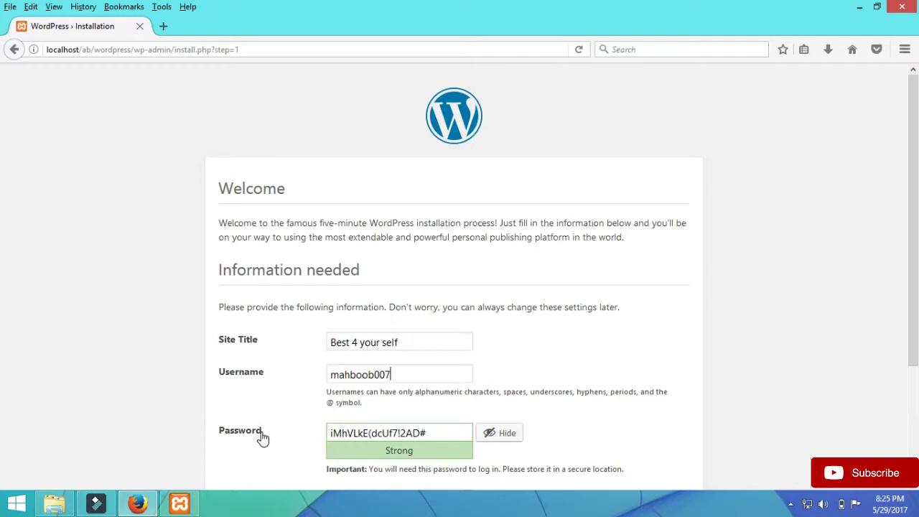
pyautogui.moveTo(441, 433); pyautogui.dragTo(277, 431)
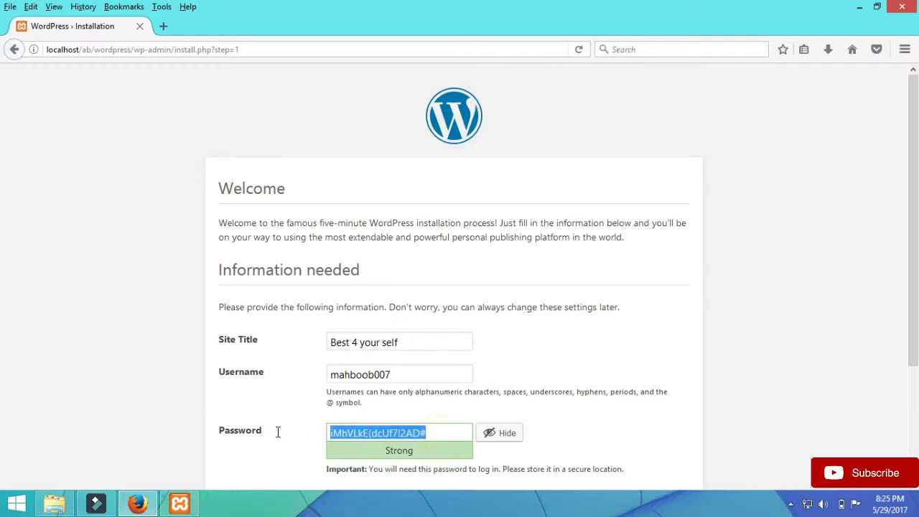
pyautogui.press('BackSpace')
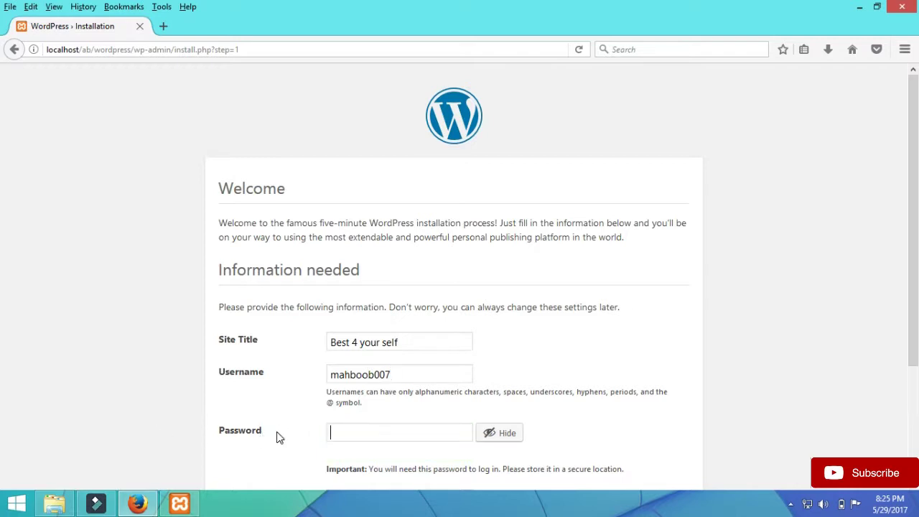
pyautogui.click(489, 433)
pyautogui.write('••')
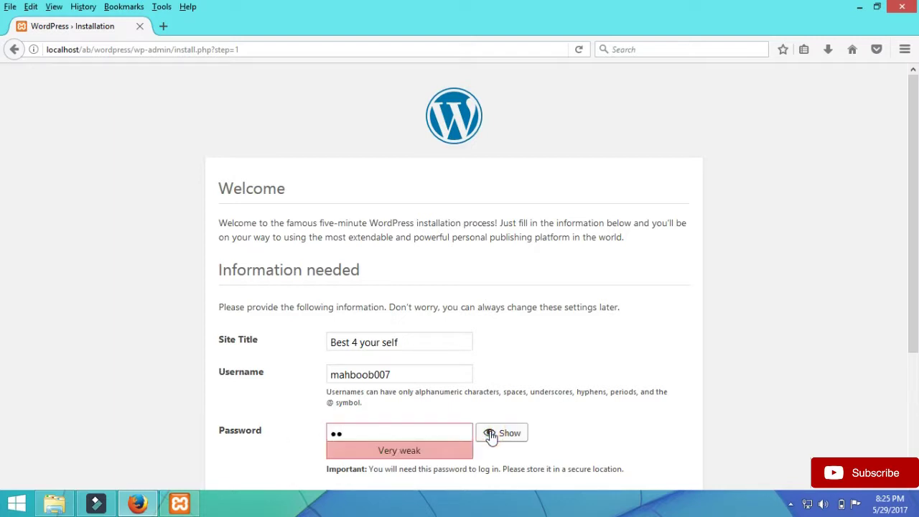
pyautogui.write('••••••')
# - Confirm the weak password, fill in the admin email, and install WordPress
pyautogui.scroll(-3, 911, 229)
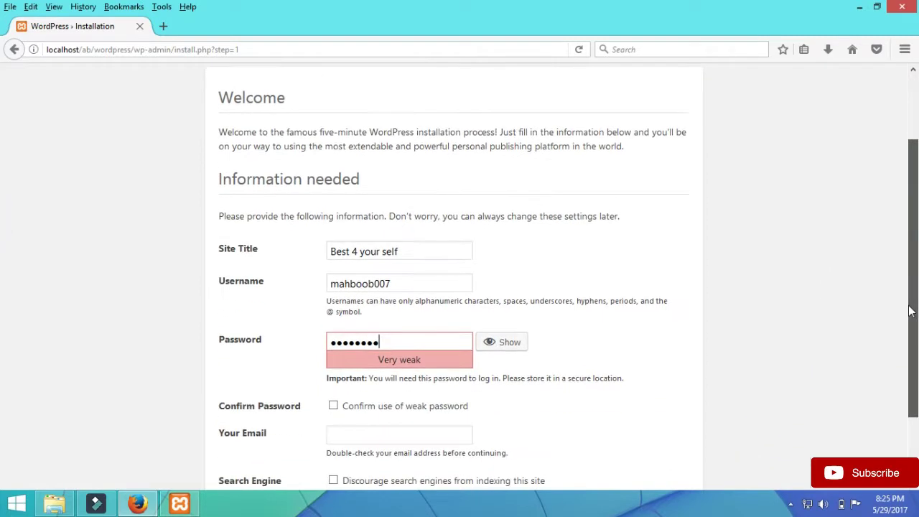
pyautogui.click(334, 375)
pyautogui.click(345, 403)
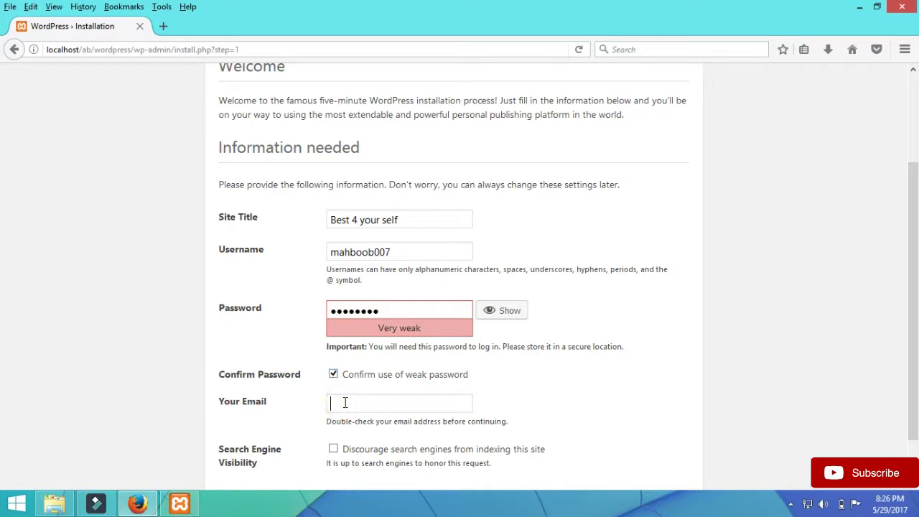
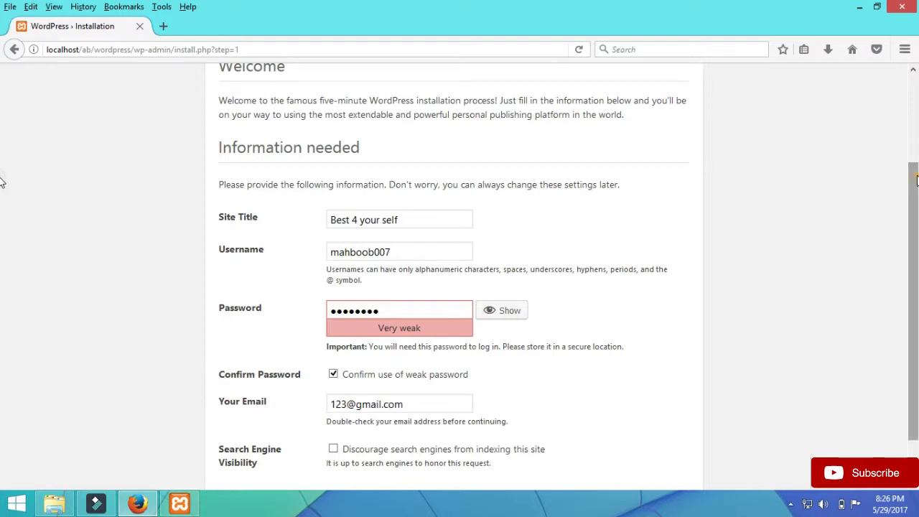
pyautogui.scroll(-2, 916, 180)
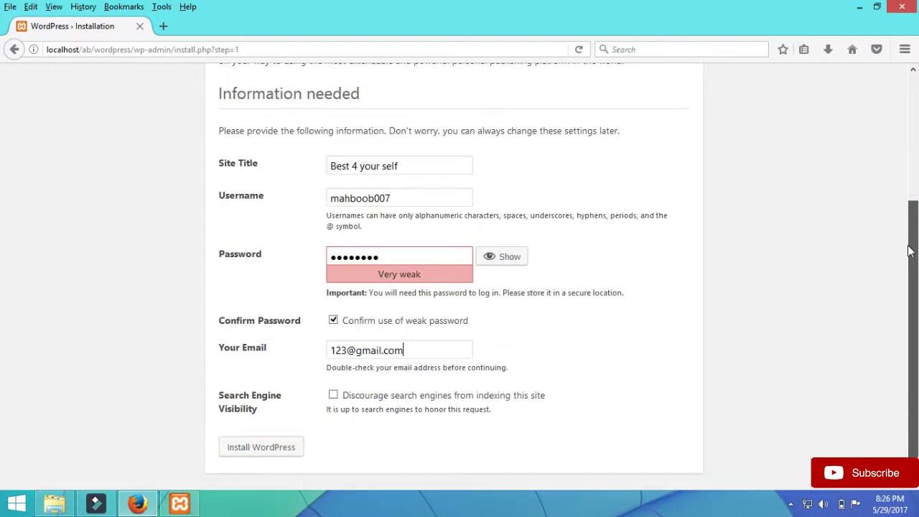
pyautogui.click(289, 450)
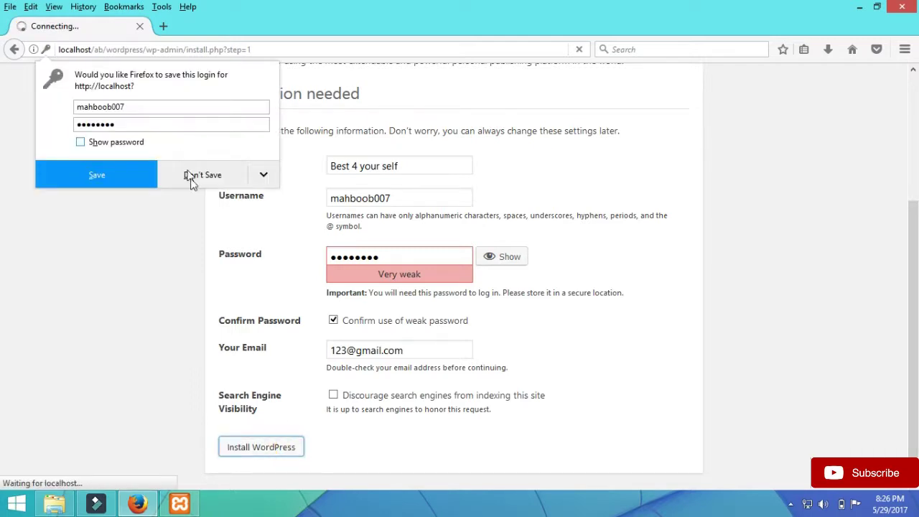
# - Decline saving the login in Firefox, enter the admin password and log in to WordPress
pyautogui.click(194, 176)
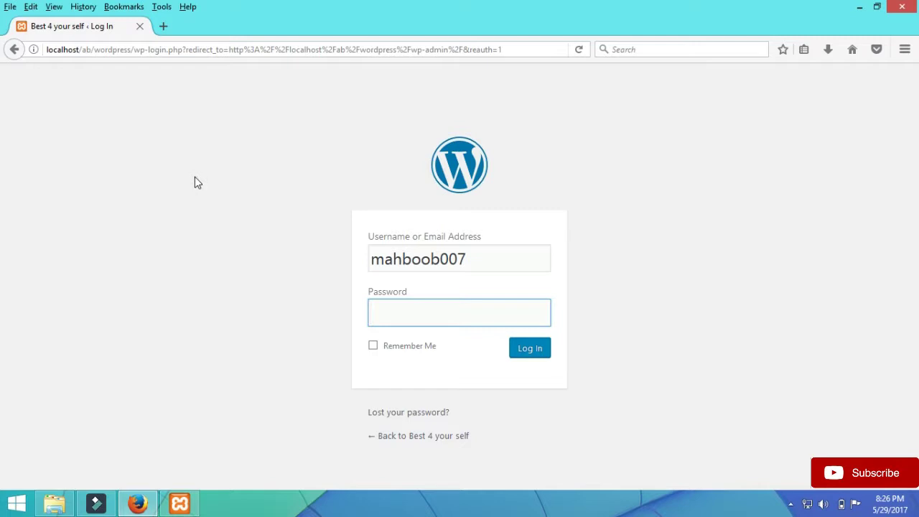
pyautogui.write('********')
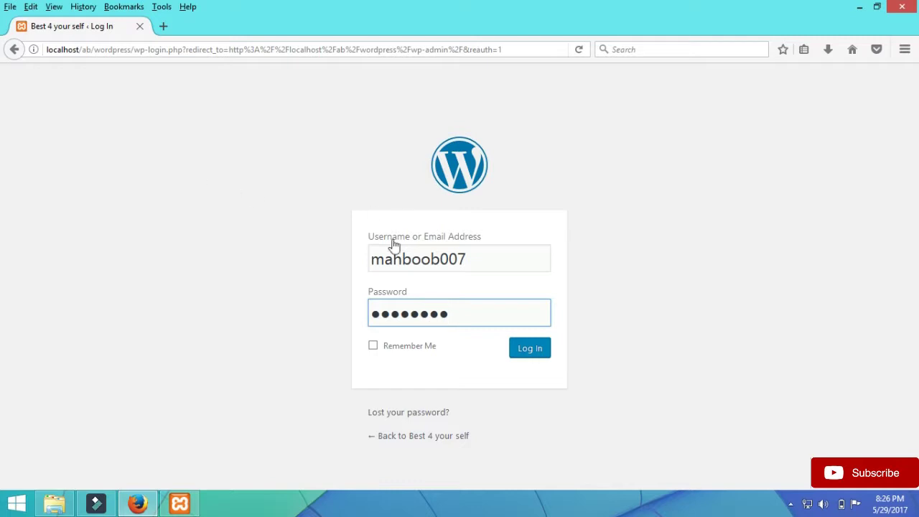
pyautogui.click(531, 352)
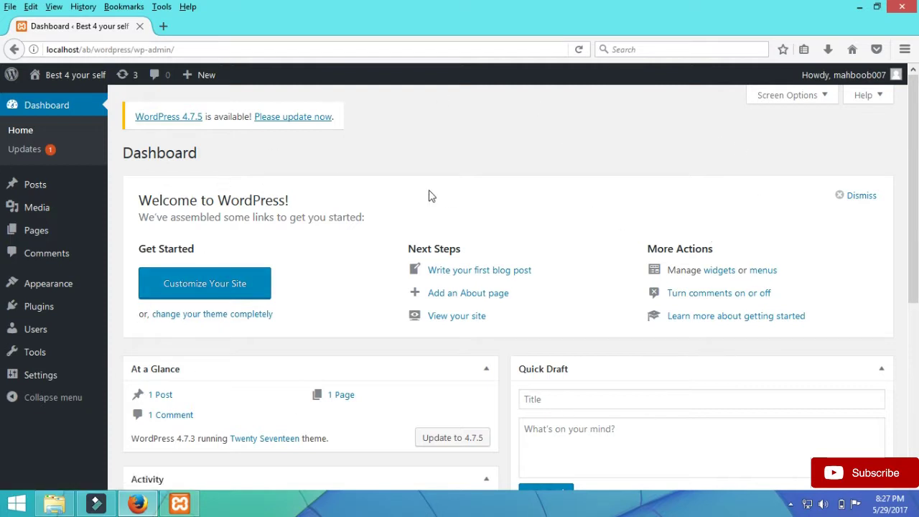
# - Start a new post from Posts > Add New in the admin sidebar
pyautogui.moveTo(64, 189)
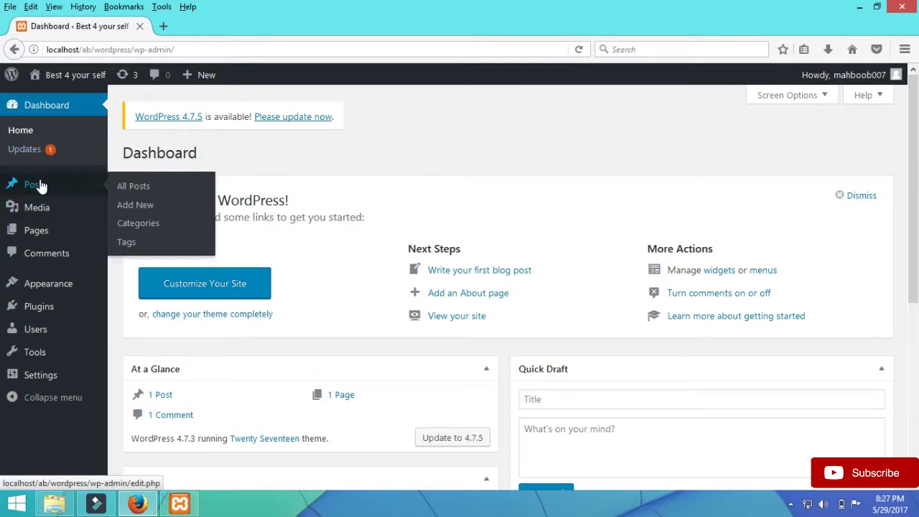
pyautogui.click(136, 207)
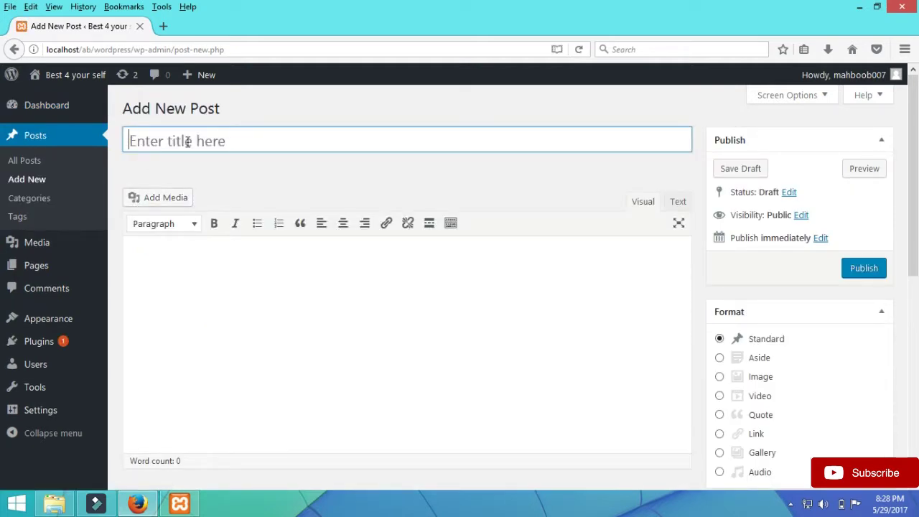
# - Enter the title 'this is a post' and the body line 'hello today i am teaching you'
pyautogui.write('this')
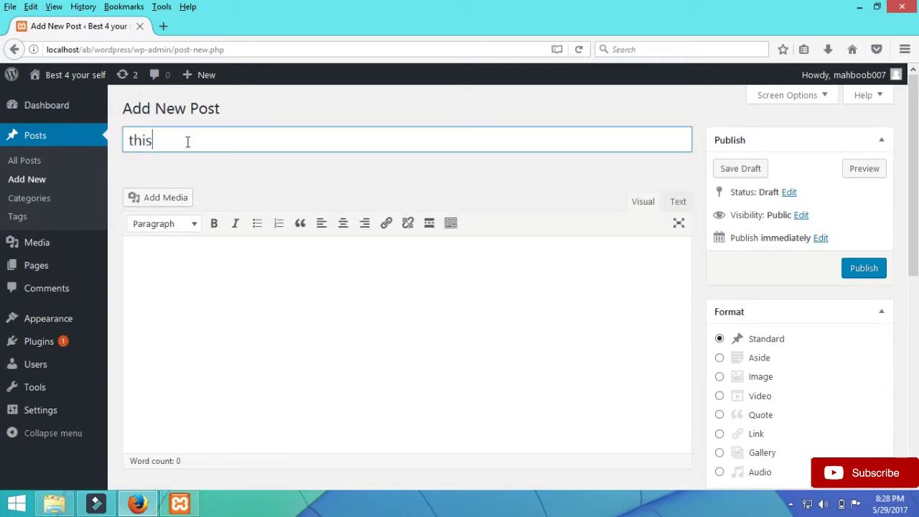
pyautogui.write(' is a post')
pyautogui.click(193, 283)
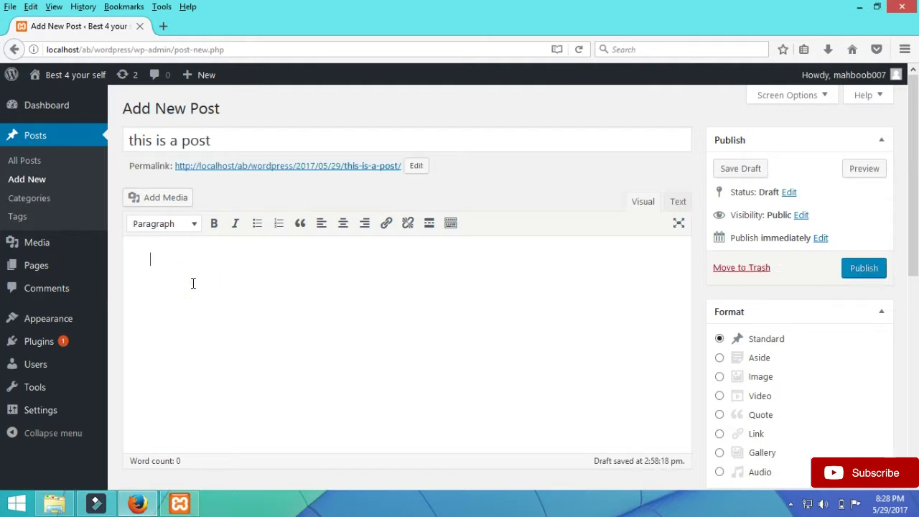
pyautogui.write('hello today i am ')
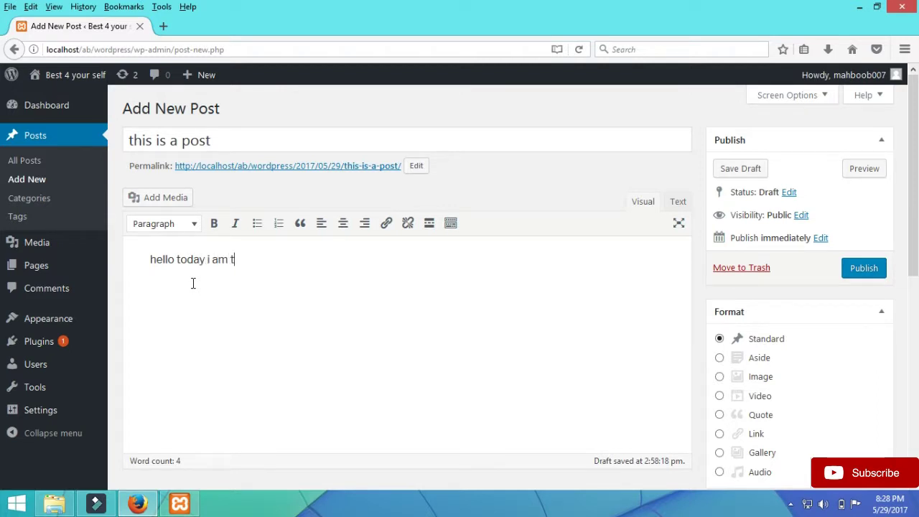
pyautogui.write('teaching you')
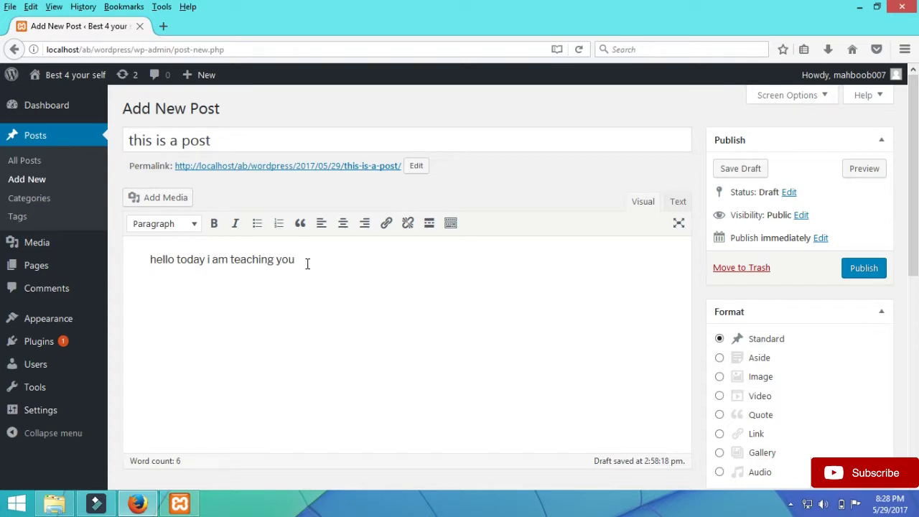
# - Make the body line bold, italic and blockquoted, then publish the post
pyautogui.moveTo(307, 264); pyautogui.dragTo(149, 260)
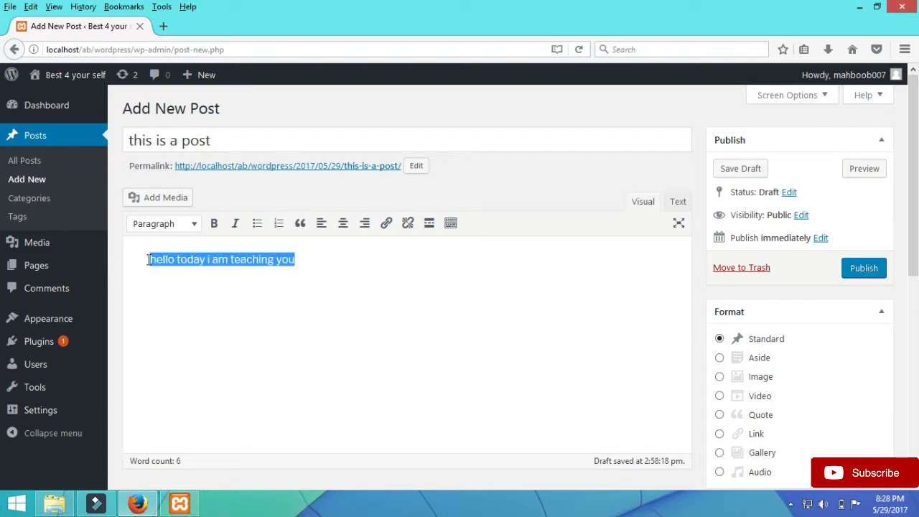
pyautogui.click(213, 223)
pyautogui.click(237, 224)
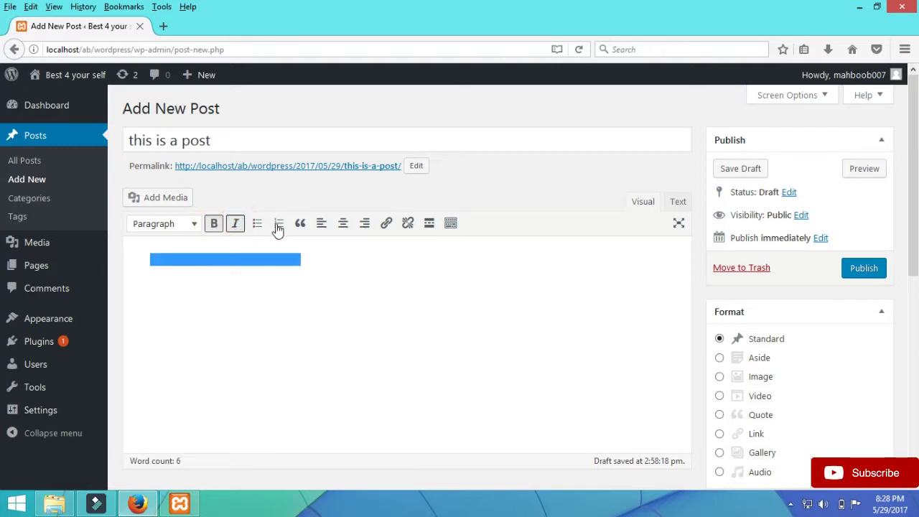
pyautogui.click(302, 223)
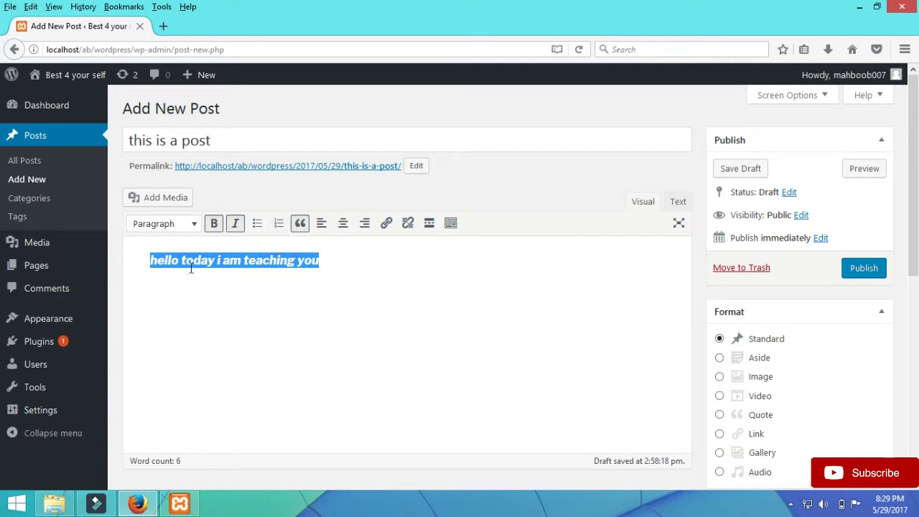
pyautogui.click(486, 300)
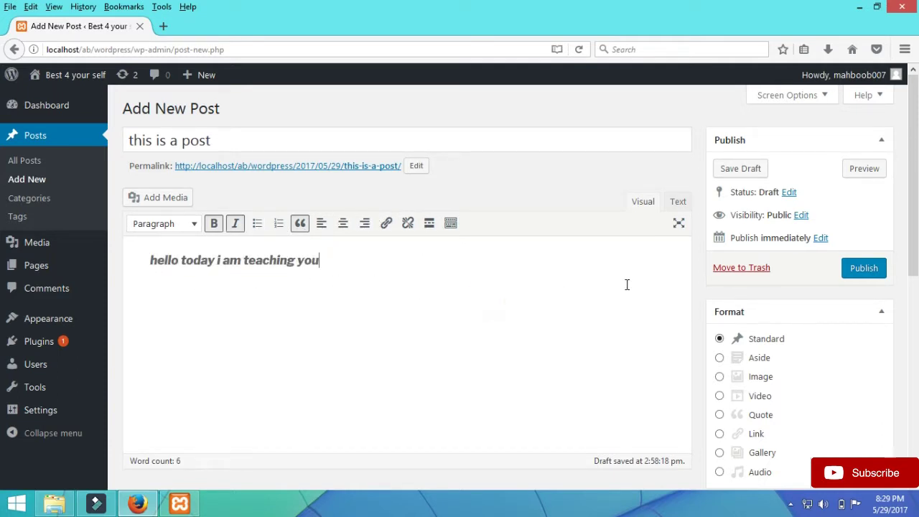
pyautogui.click(862, 269)
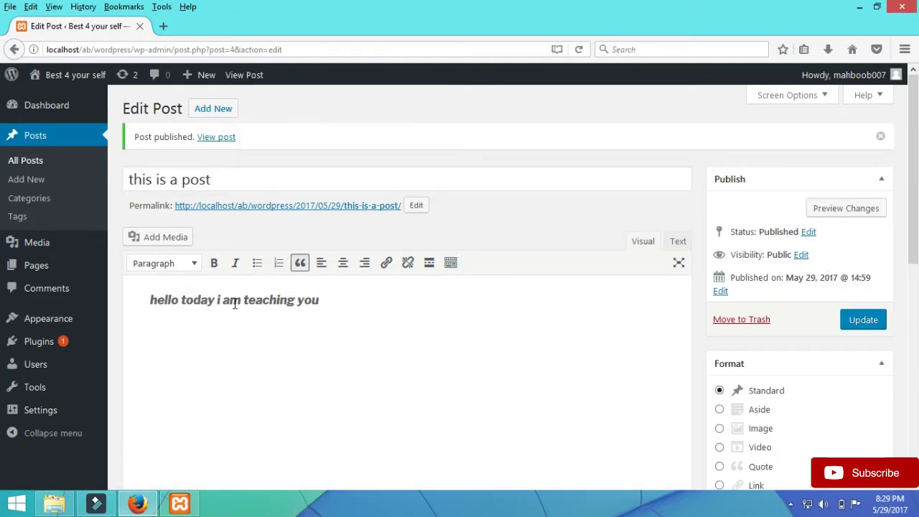
# - Open the Best 4 your self homepage in a new tab and scroll to 'this is a post'
pyautogui.click(79, 74)
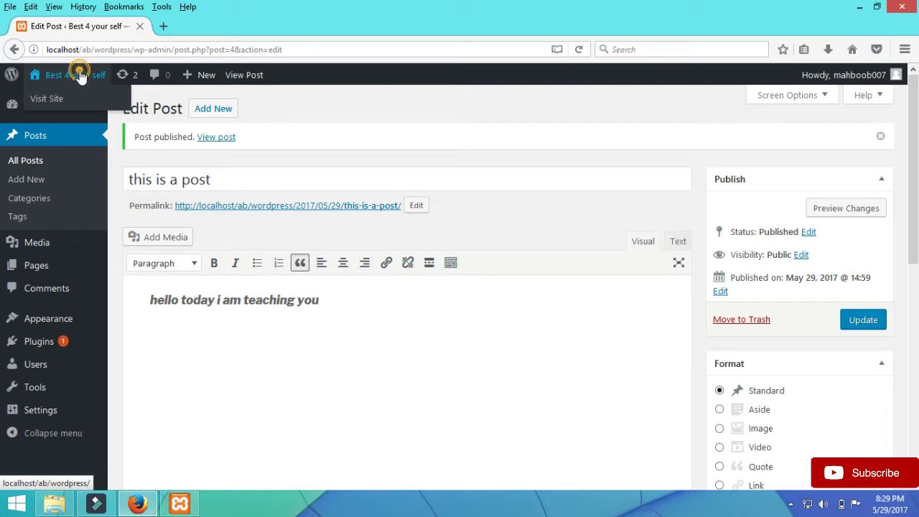
pyautogui.rightClick(79, 75)
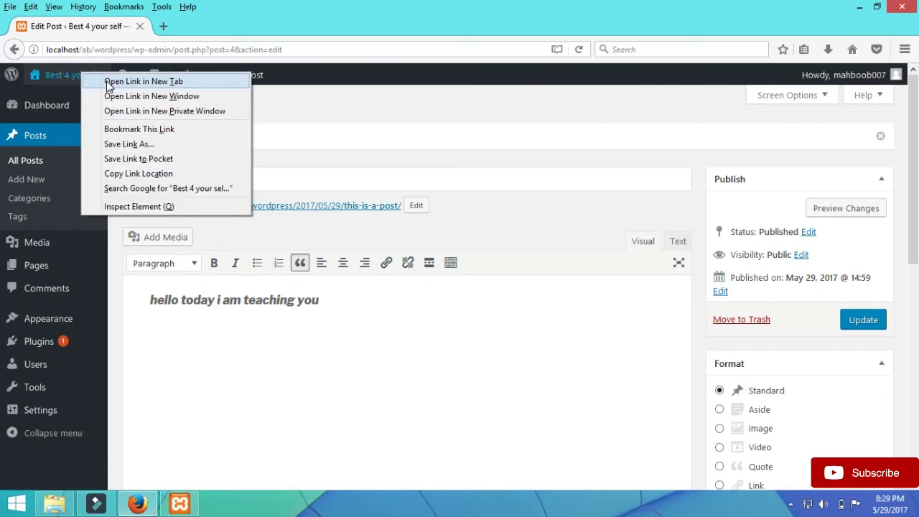
pyautogui.click(109, 83)
pyautogui.click(180, 28)
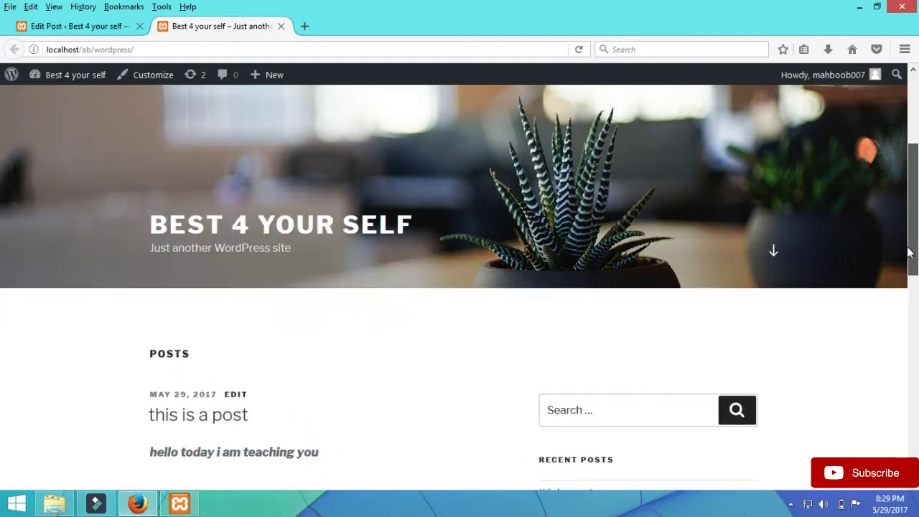
pyautogui.moveTo(912, 179); pyautogui.dragTo(882, 335)
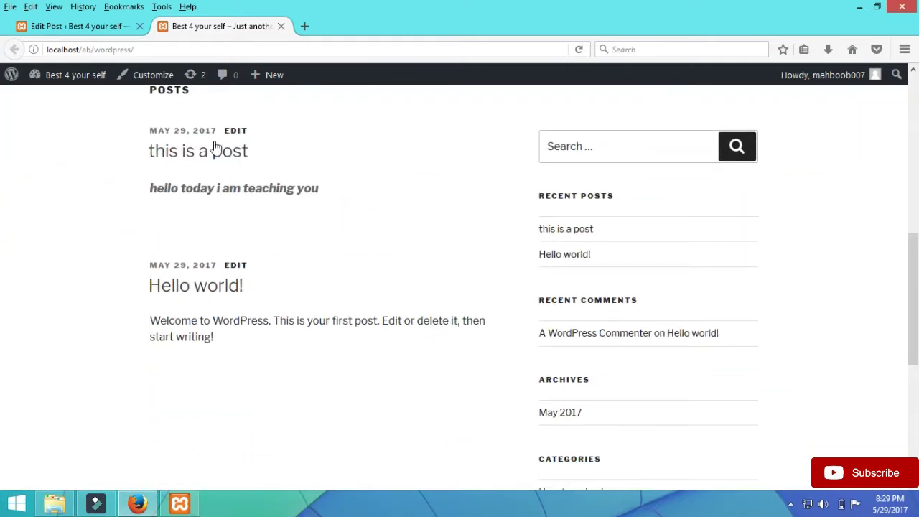